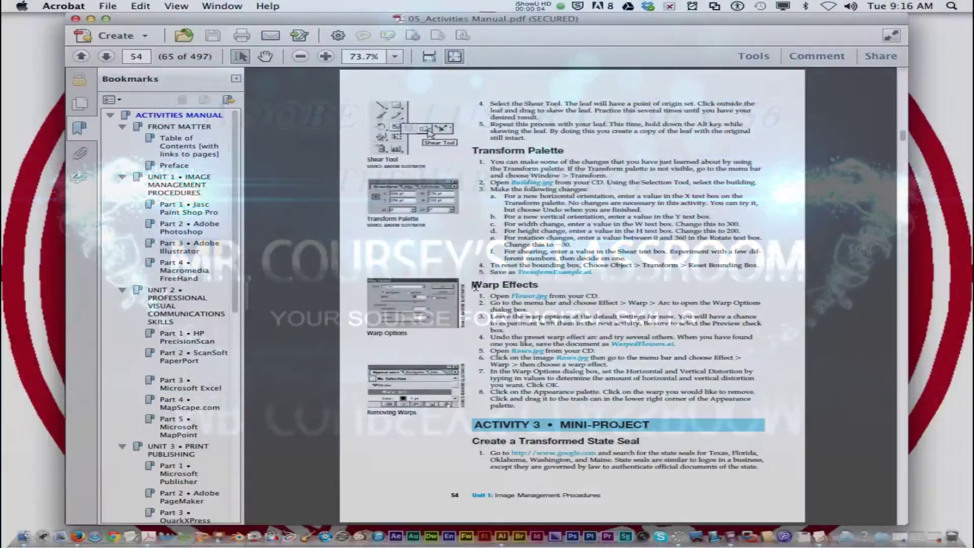
Highlight the 'Warp Effects' heading on page 54 of the manual, then switch to Illustrator
left_click_drag(473, 285, 527, 289)
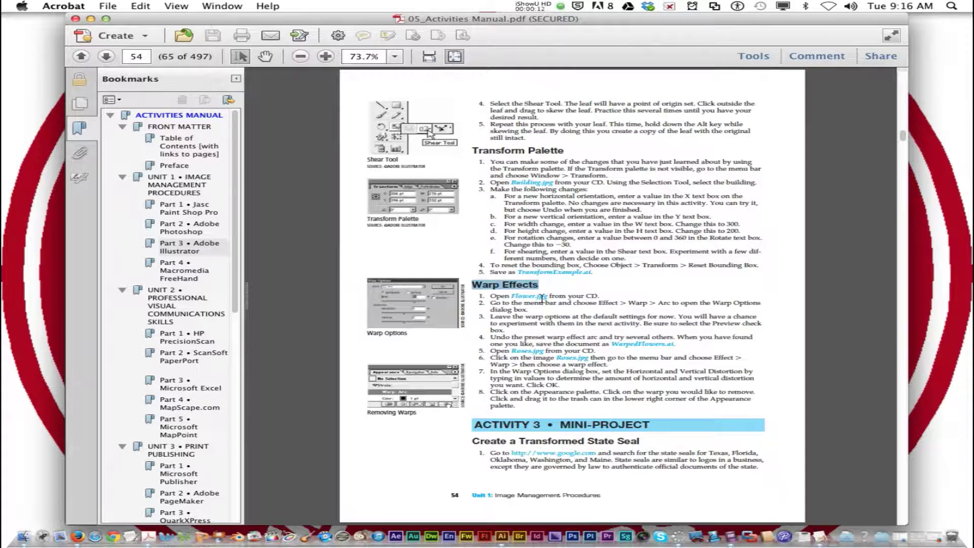
left_click(501, 537)
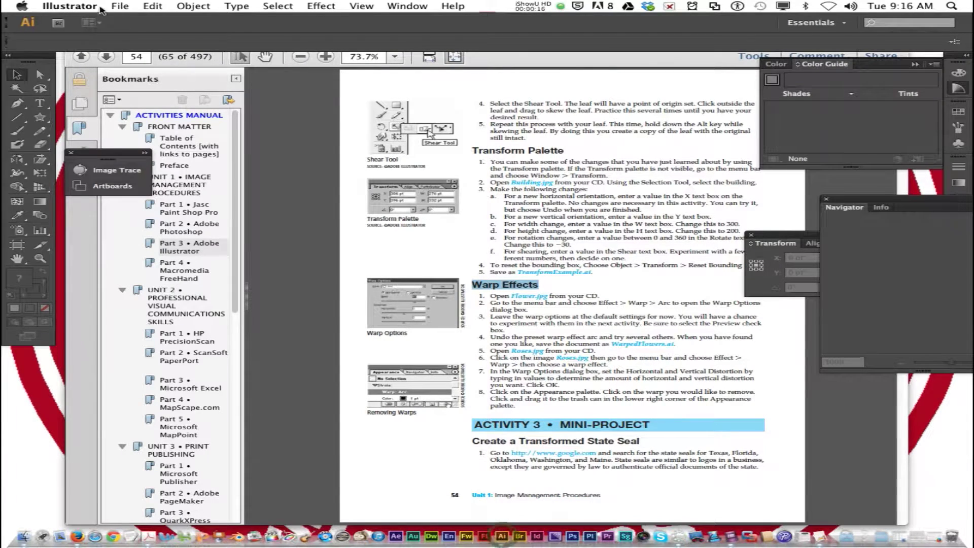
Open Flower.jpg from the 4_6wks Un1Pt3_Illustrator folder and select the flower photo
left_click(119, 6)
left_click(139, 41)
left_click(505, 100)
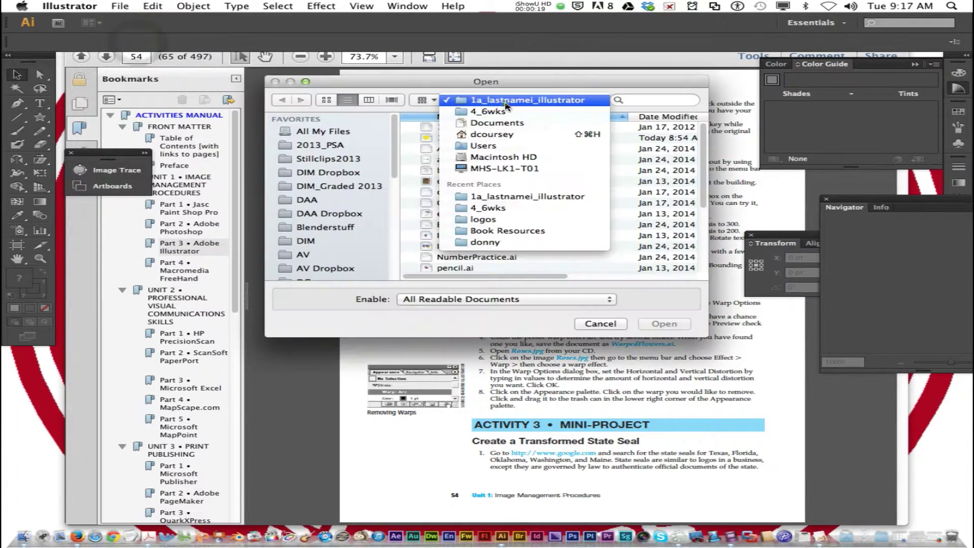
left_click(504, 111)
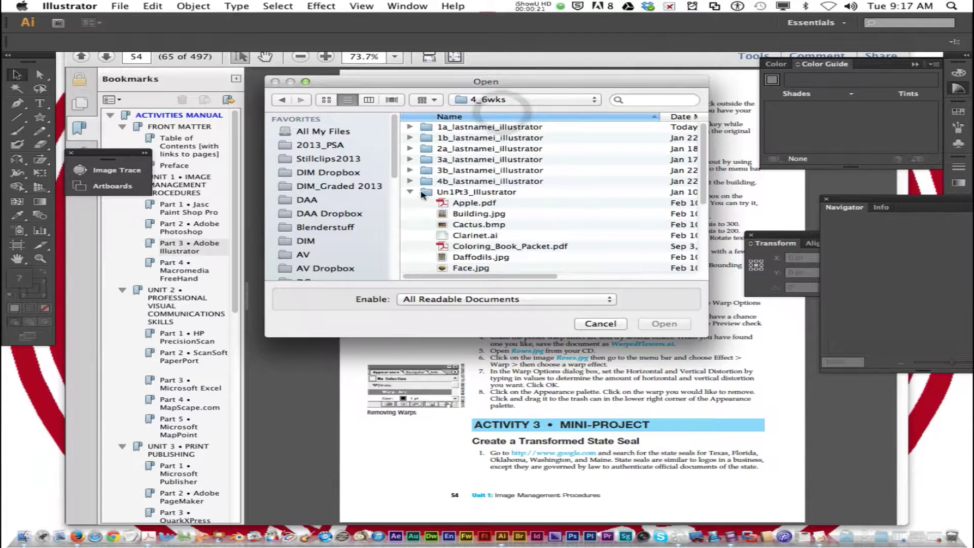
scroll(500, 223, "down", 3)
left_click(487, 248)
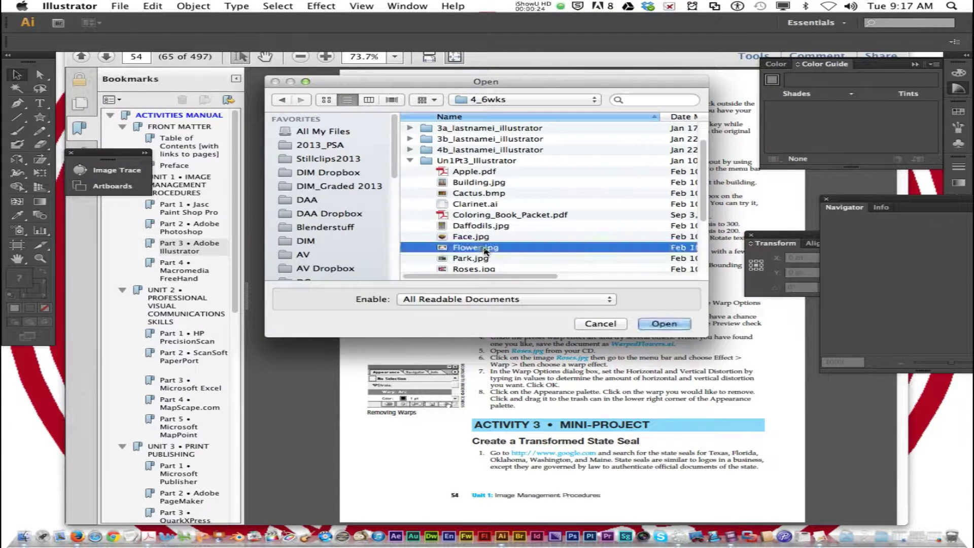
left_click(659, 322)
left_click(509, 285)
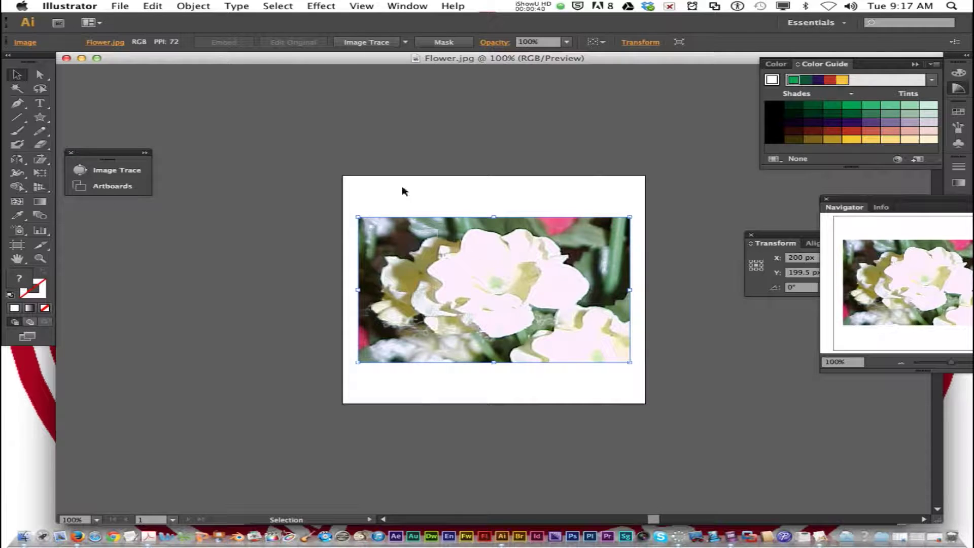
Start an Arc warp on the flower photo and turn on live preview
left_click(322, 6)
mouse_move(484, 175)
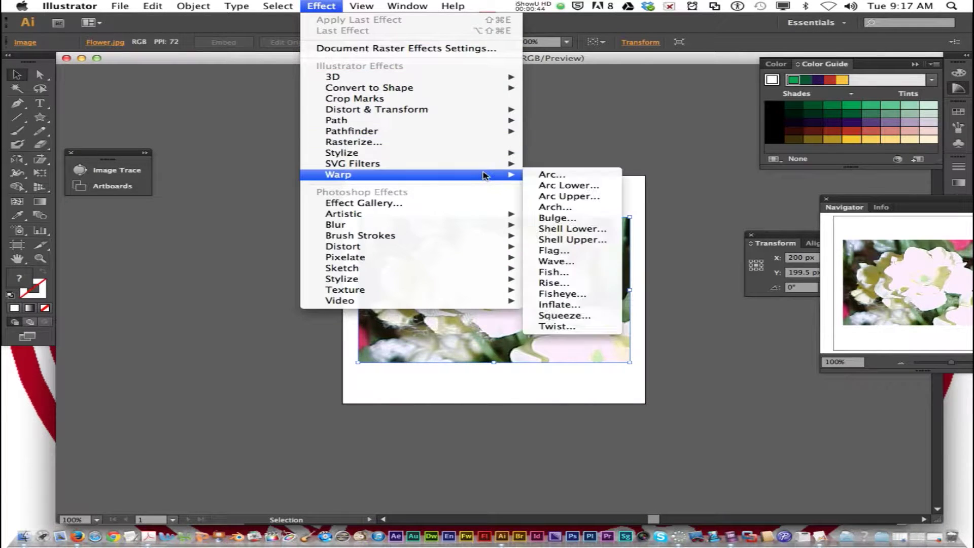
left_click(564, 176)
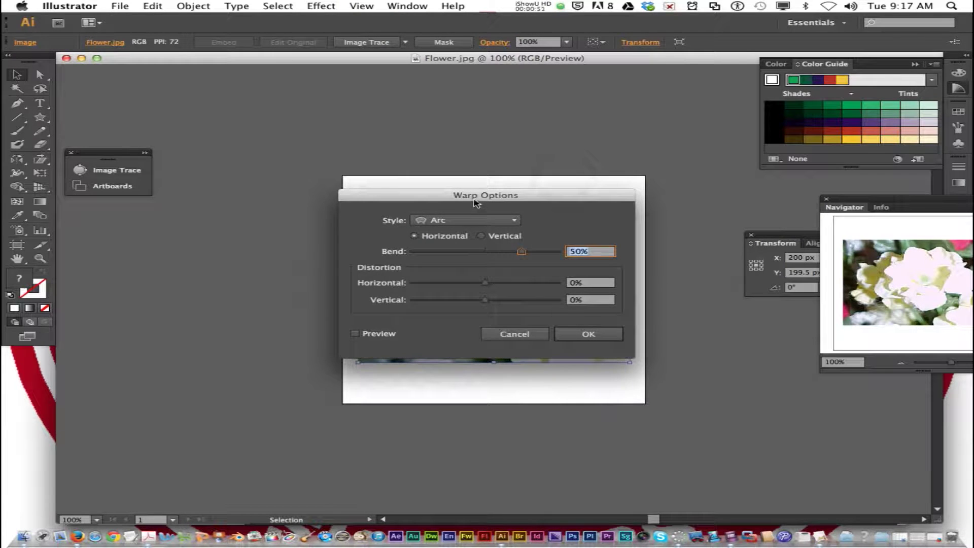
left_click_drag(476, 203, 495, 279)
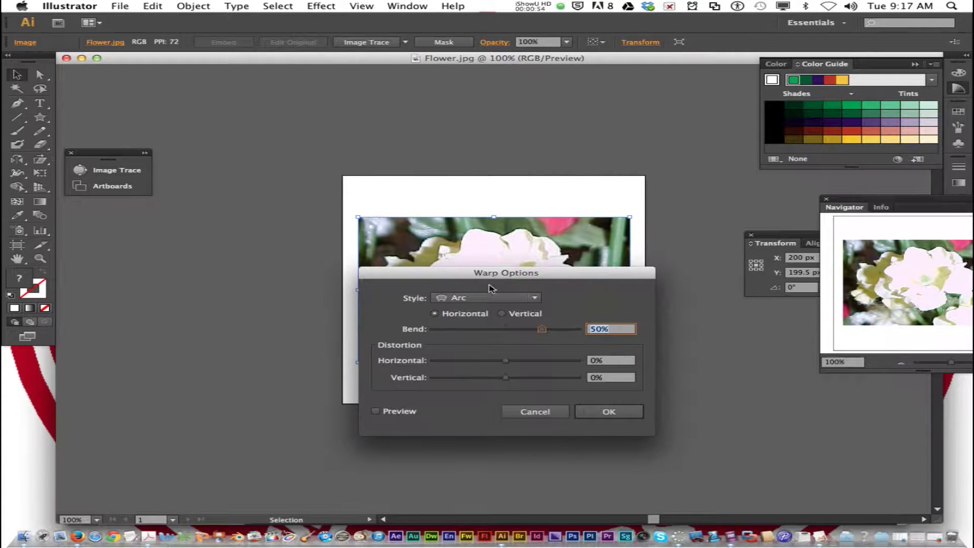
left_click(533, 302)
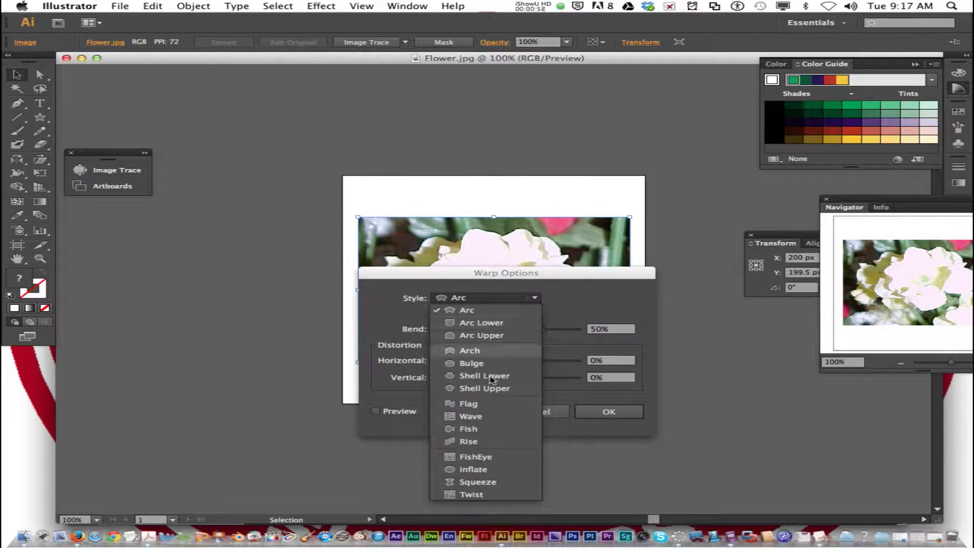
left_click(575, 288)
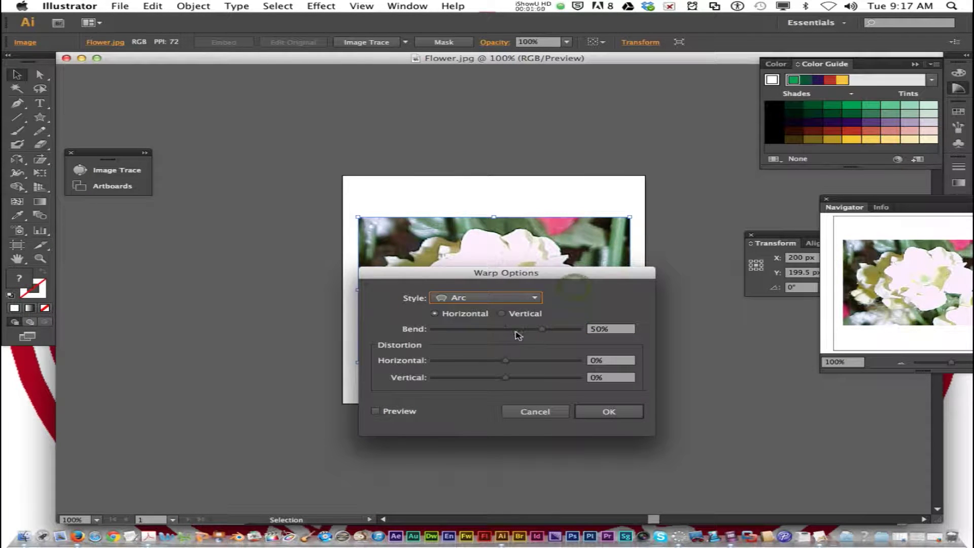
left_click(399, 411)
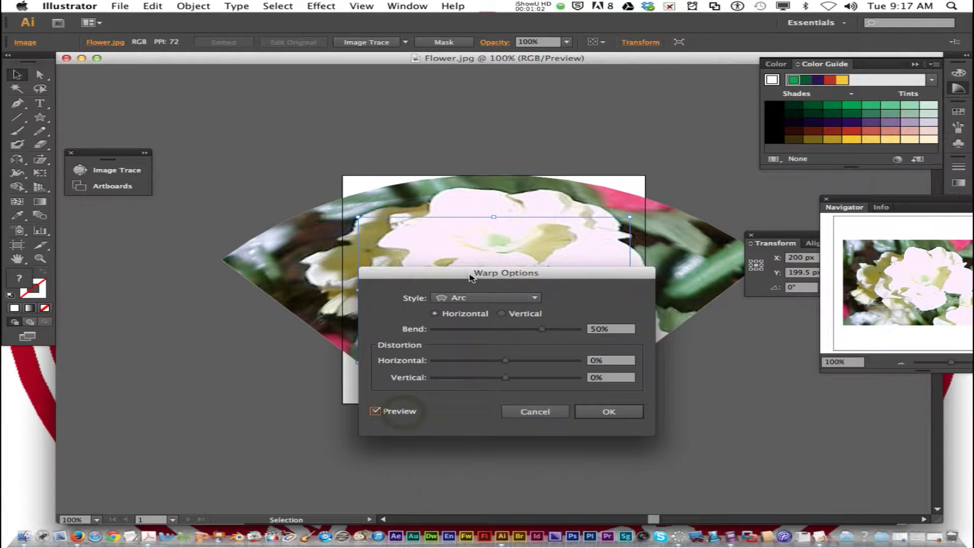
Compare vertical and horizontal arc bends, keeping the horizontal bend with preview on
left_click_drag(469, 274, 608, 324)
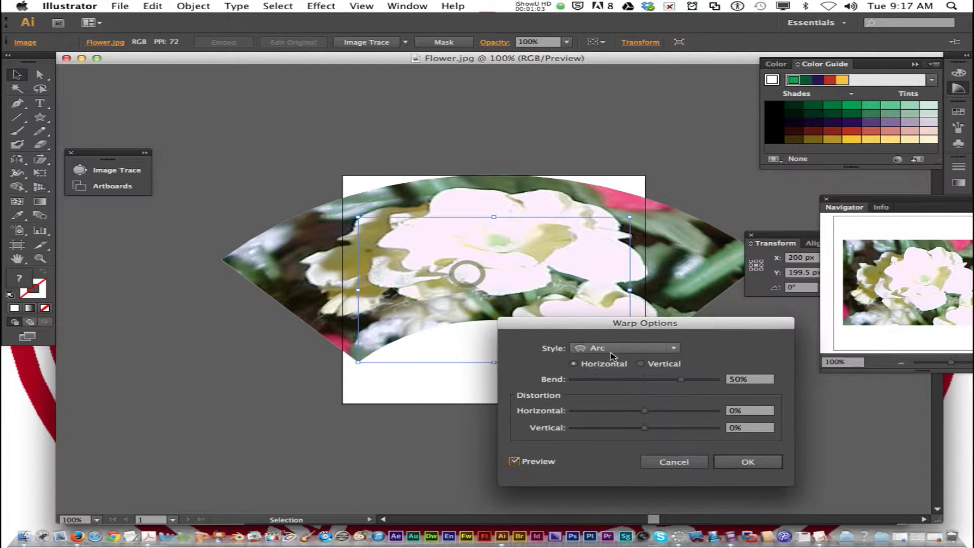
left_click(642, 365)
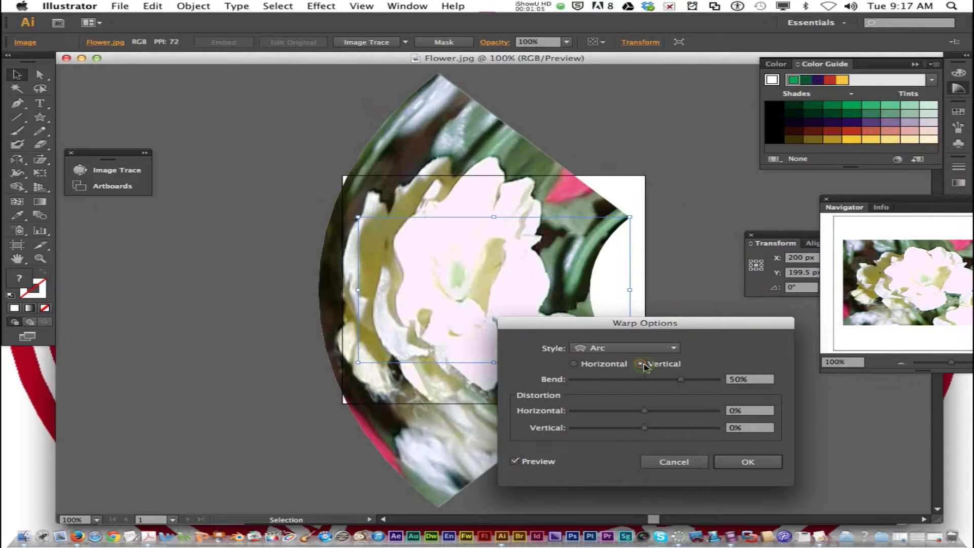
left_click(574, 364)
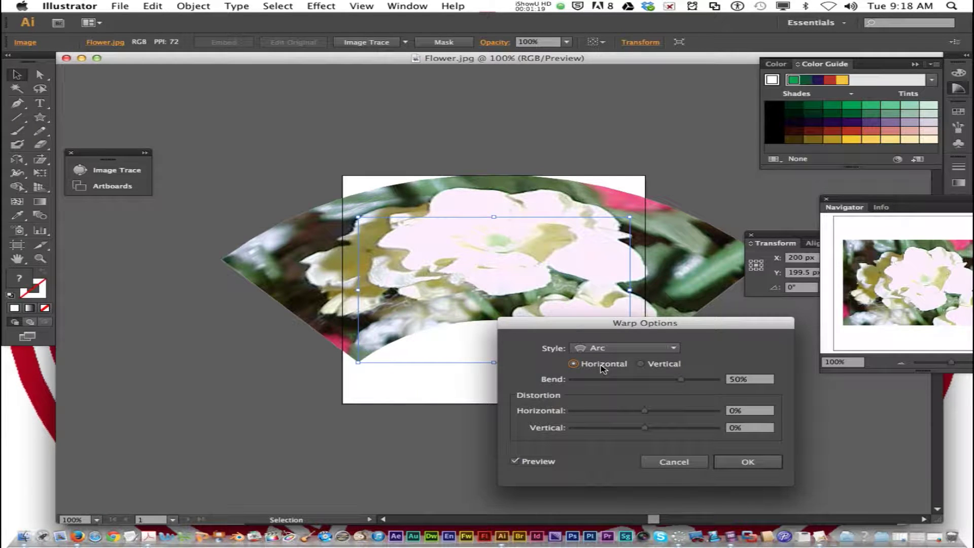
left_click(515, 462)
left_click(515, 462)
Try Arc Lower, then apply the Arc Upper style at 50% bend
left_click(624, 348)
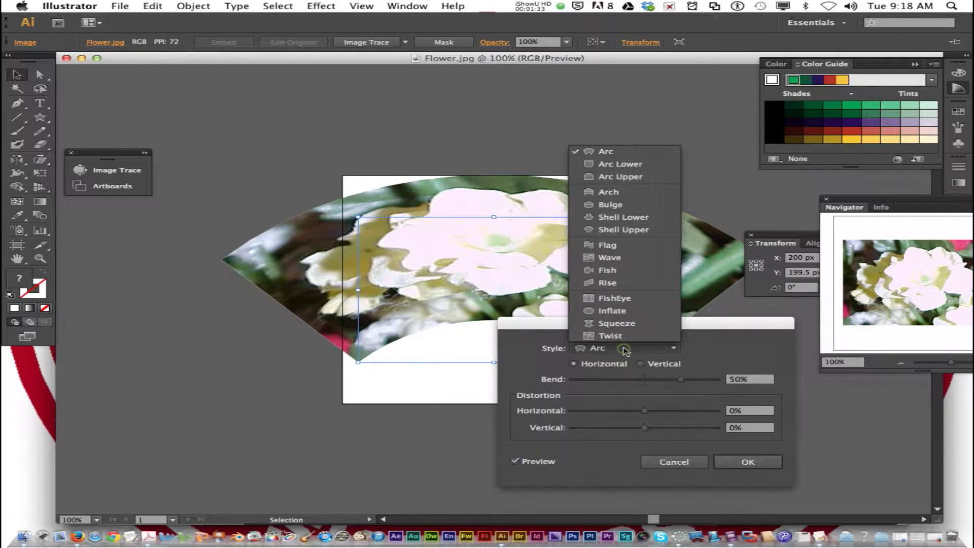
left_click(621, 166)
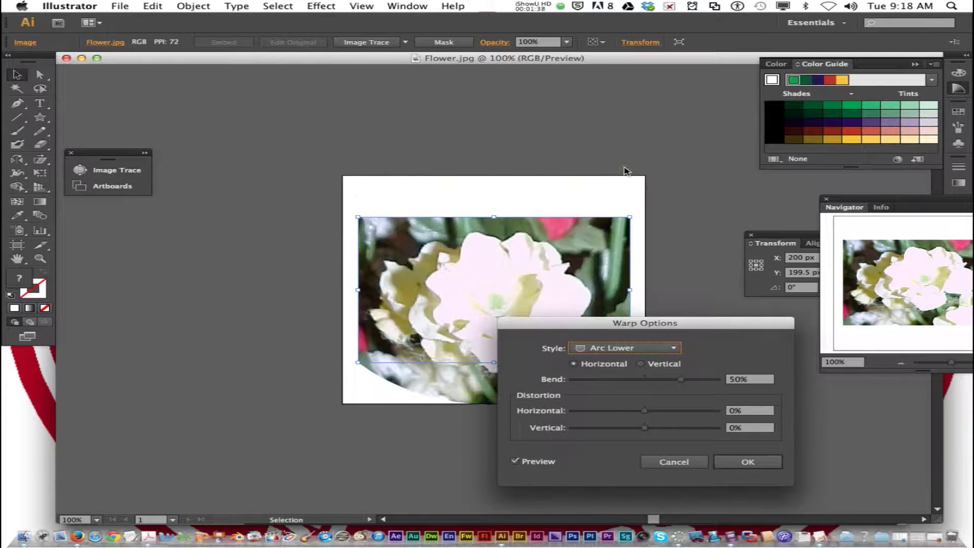
left_click(624, 348)
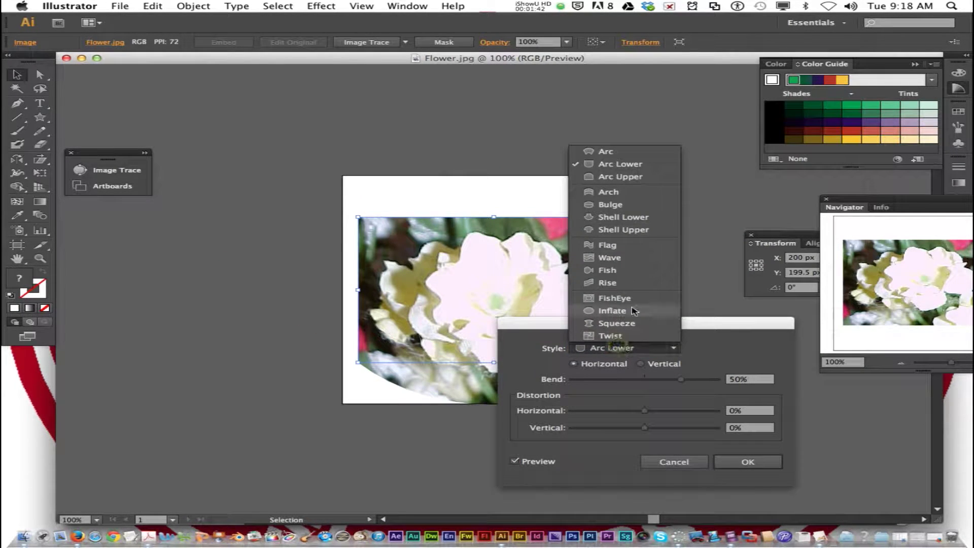
left_click(621, 175)
left_click(749, 461)
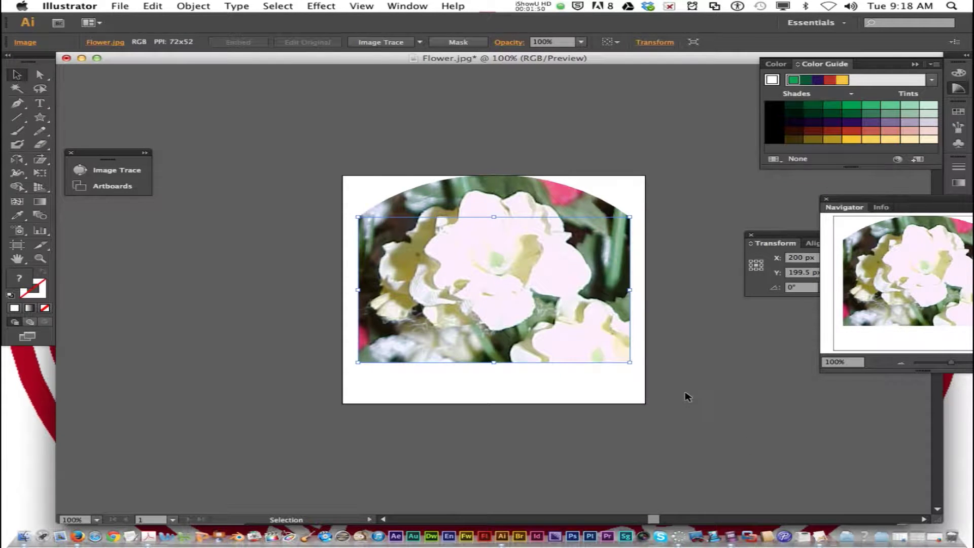
Save the warped flower as WarpedFlowers.ai in the 1a_lastnamei_illustrator folder with default Illustrator options
left_click(120, 5)
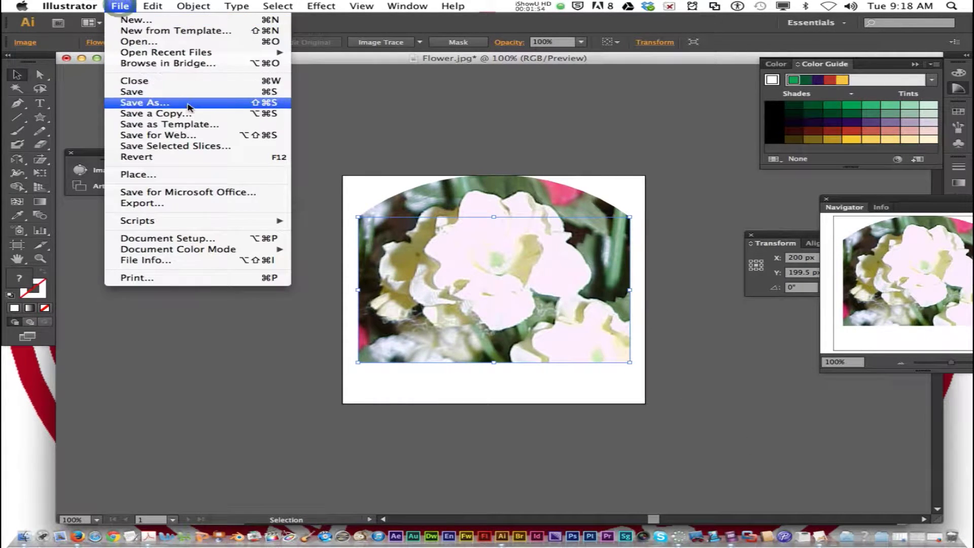
left_click(211, 102)
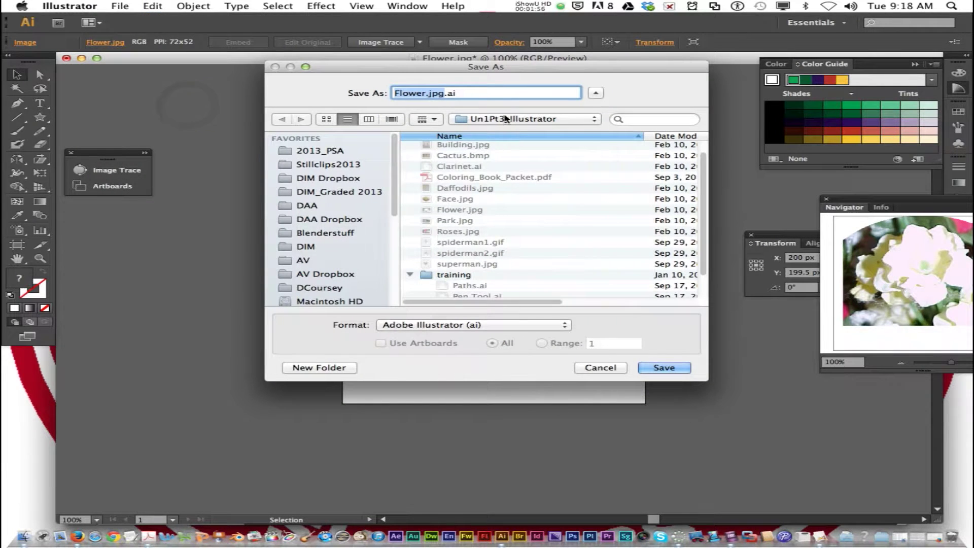
left_click(513, 119)
left_click(548, 228)
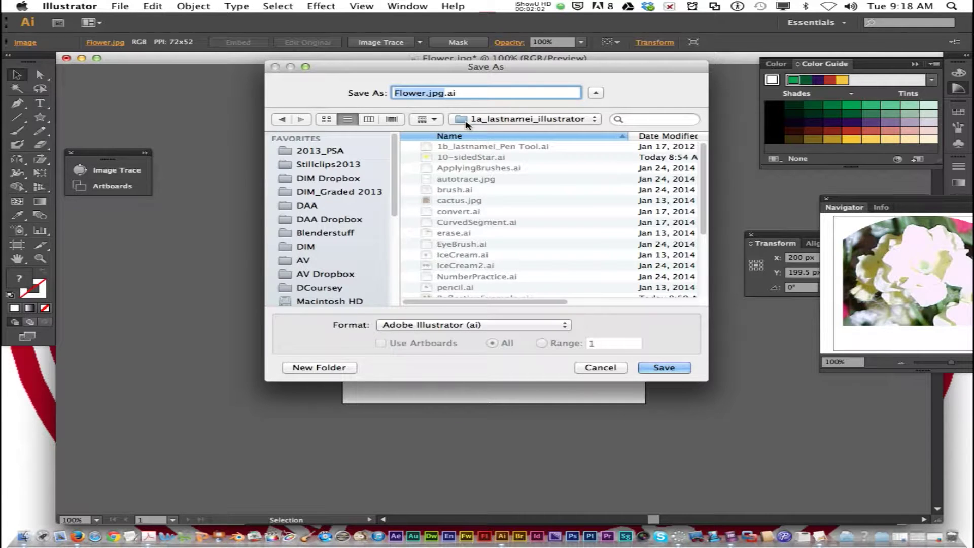
type("WarpedFlowers")
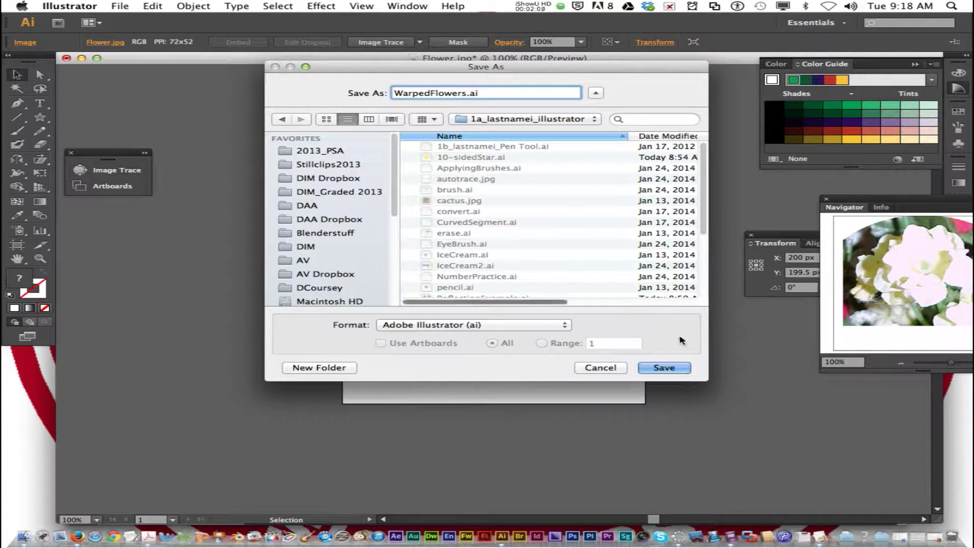
left_click(664, 367)
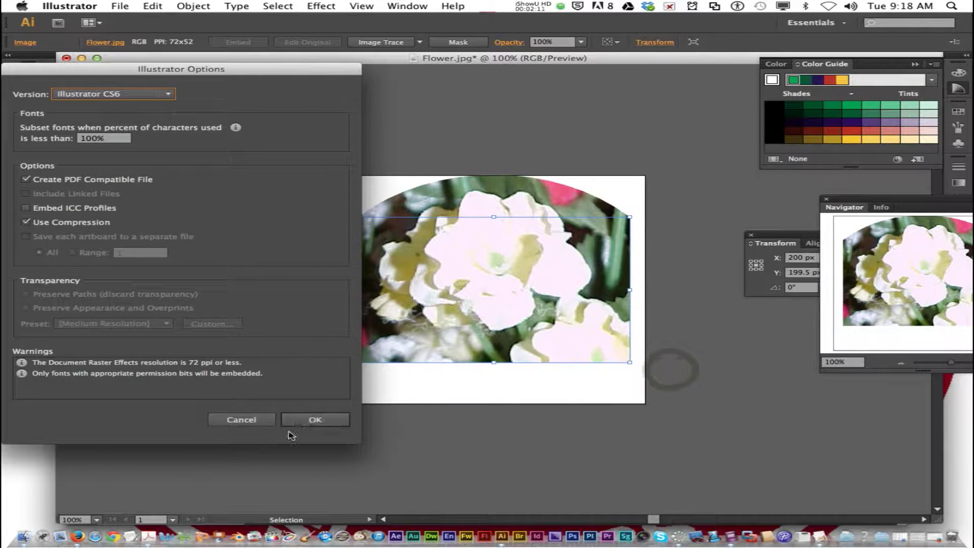
left_click(308, 421)
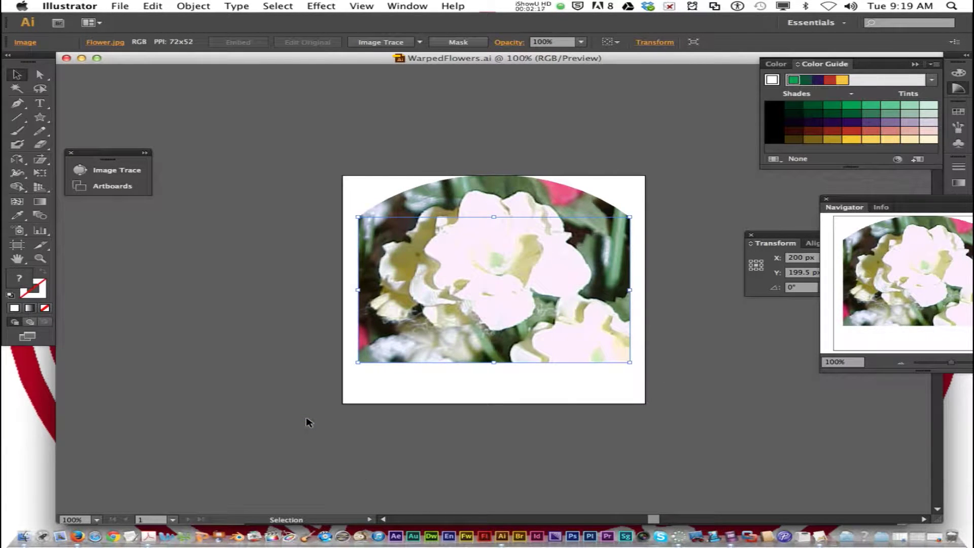
Undo the arc warp, switch to the Selection tool, and close the flower document
key("super+z")
key("v")
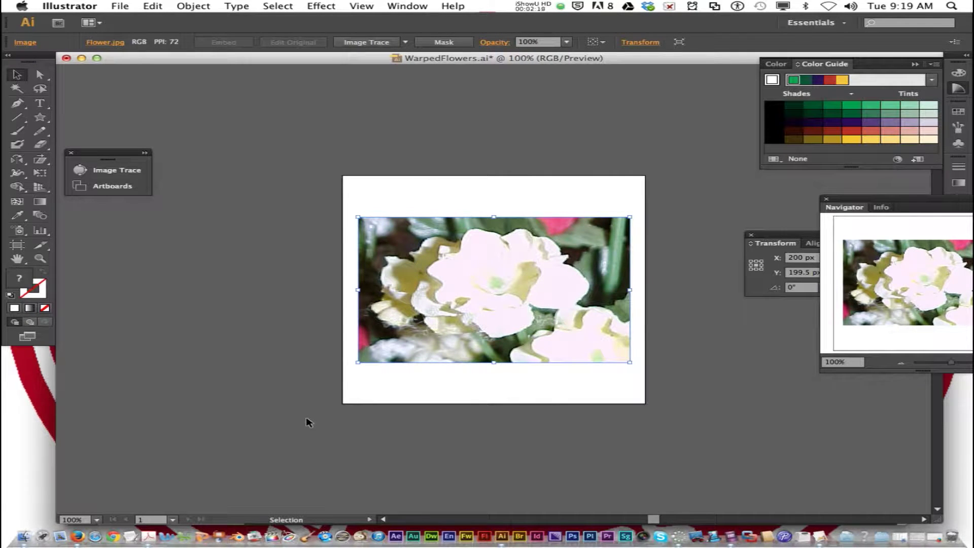
left_click(66, 57)
Discard the flower changes and open Roses.jpg from the 4_6wks folder
left_click(742, 261)
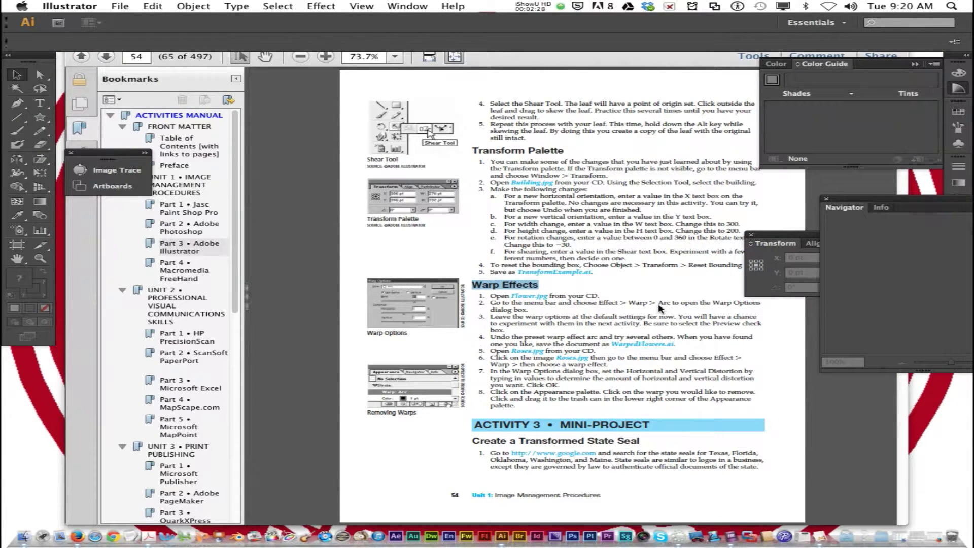
left_click(130, 7)
left_click(147, 39)
left_click(532, 100)
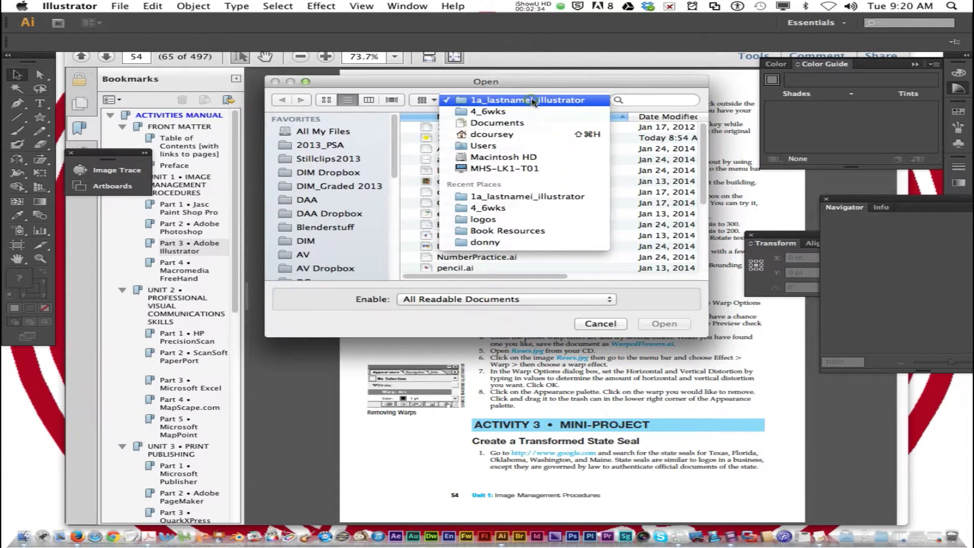
left_click(490, 207)
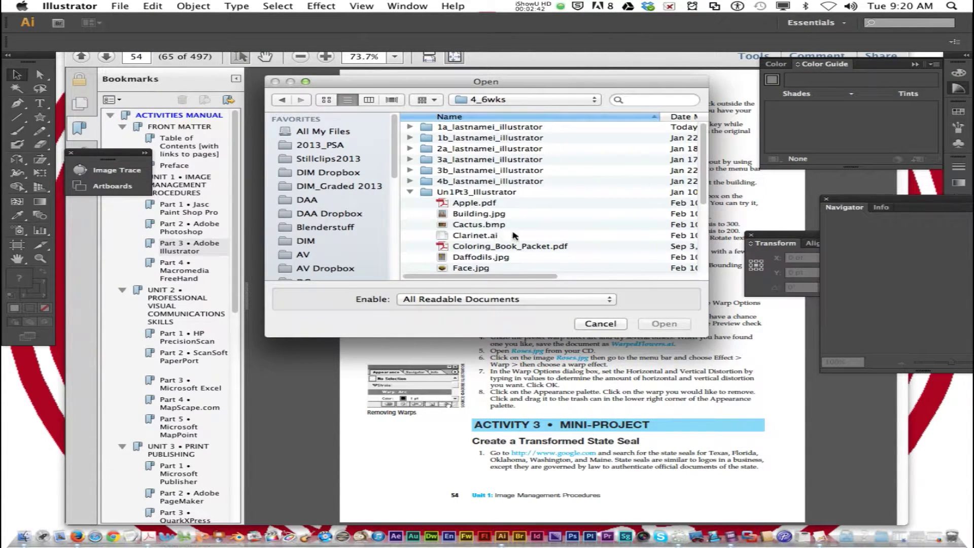
scroll(494, 256, "down", 3)
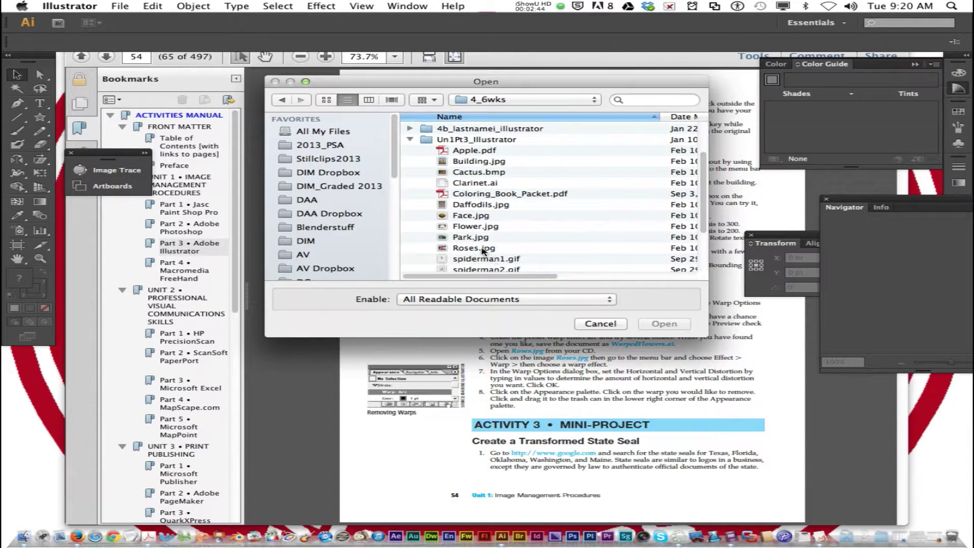
left_click(481, 248)
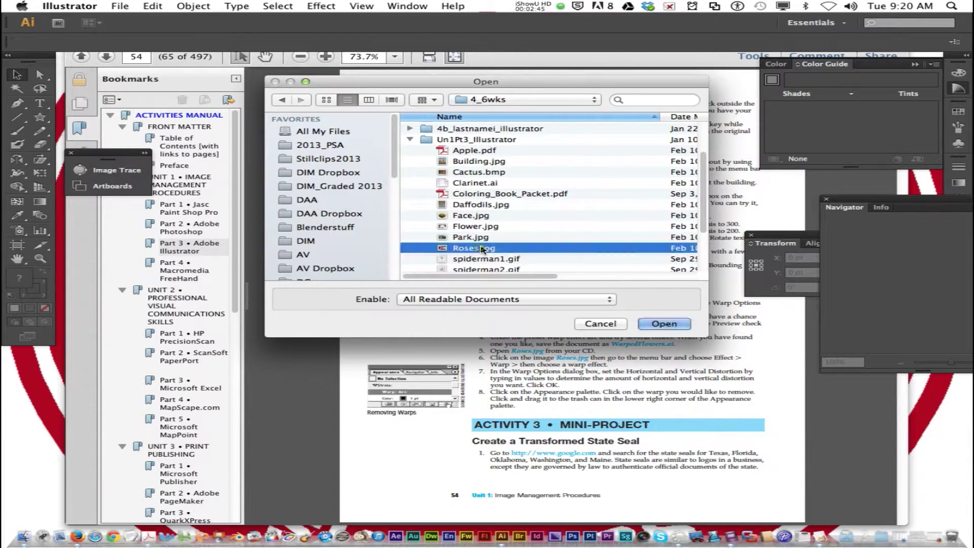
left_click(671, 324)
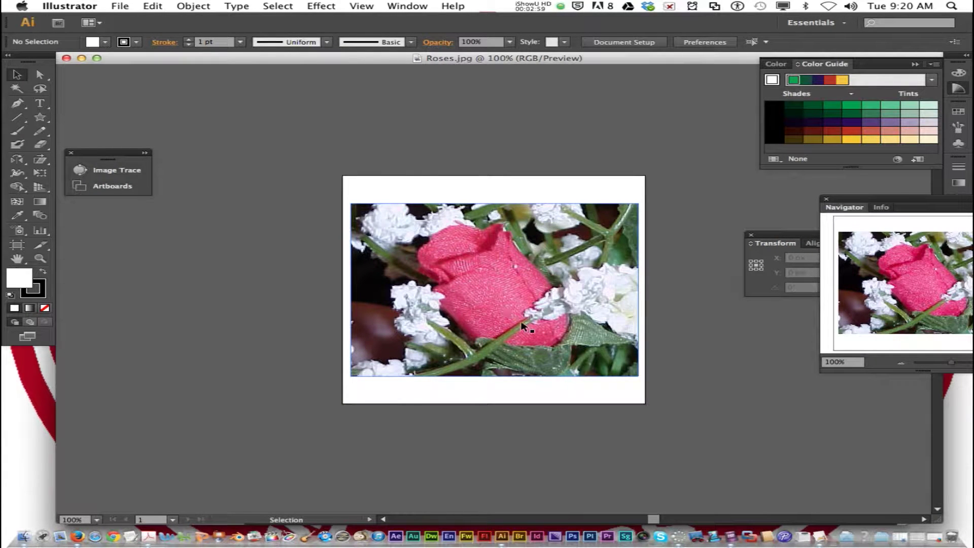
Apply a Flag warp to the selected rose photo with preview turned on
left_click(502, 293)
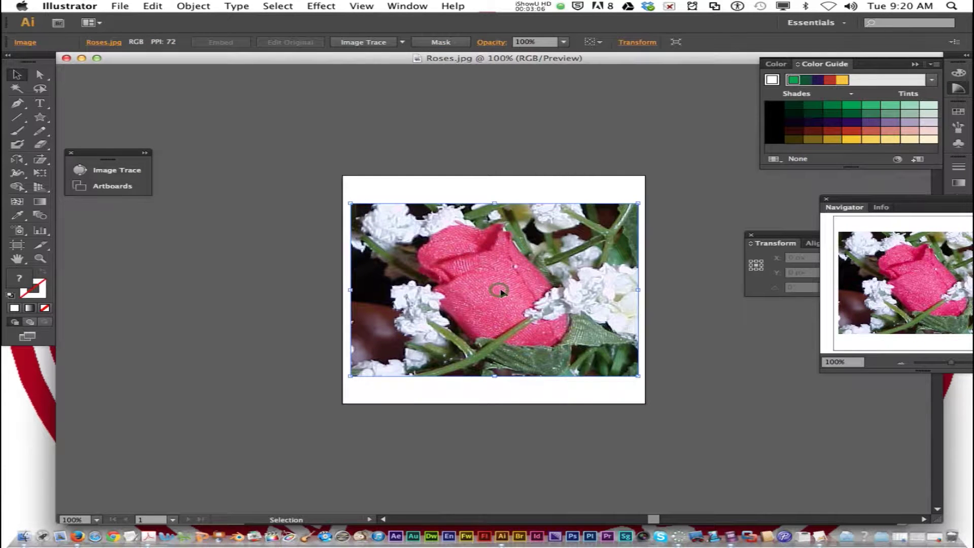
left_click(324, 6)
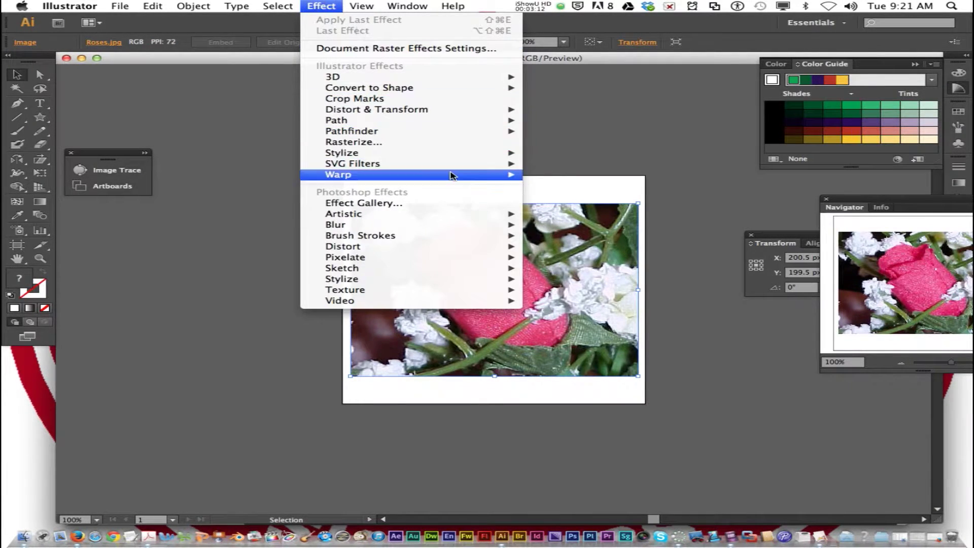
mouse_move(515, 179)
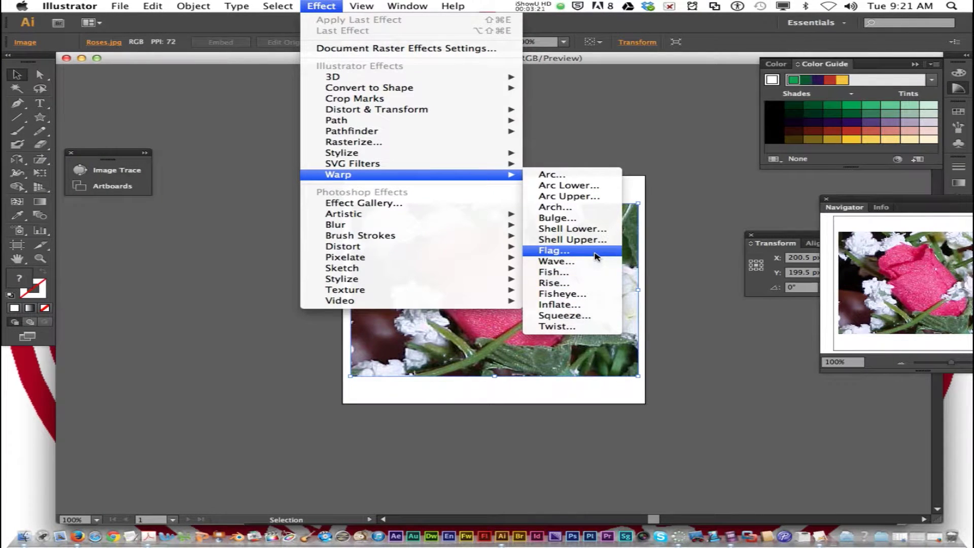
left_click(597, 257)
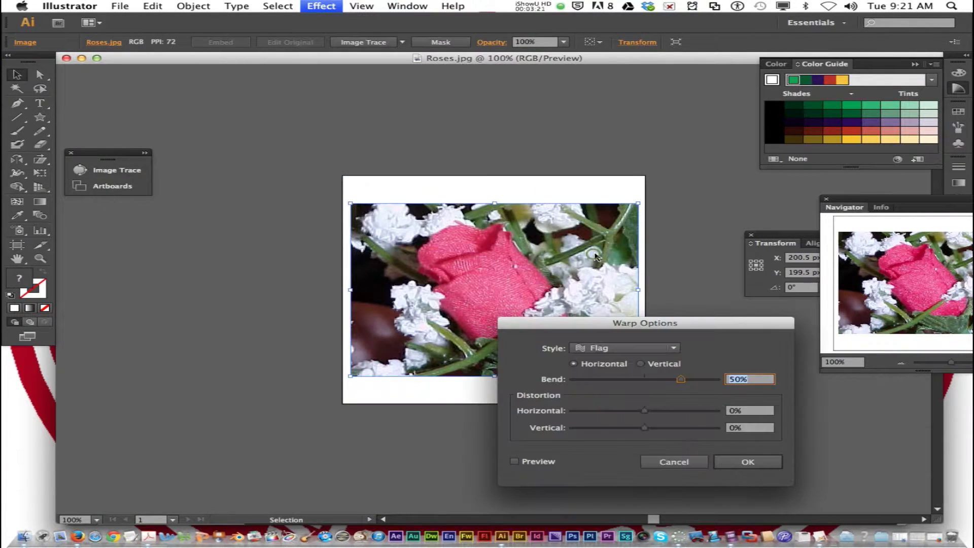
left_click(539, 462)
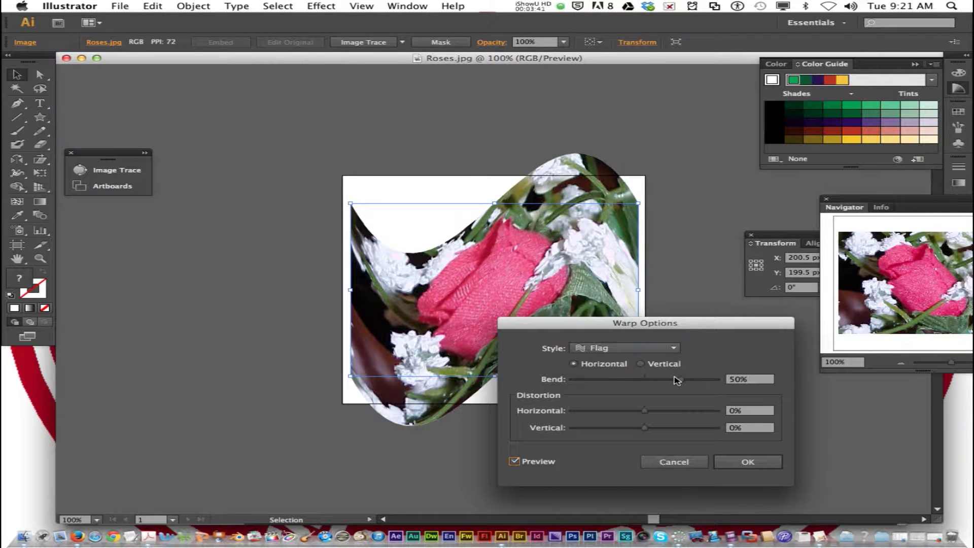
Set the Flag warp's horizontal distortion to 25% and vertical distortion to -50%, then apply
left_click(743, 410)
type("25")
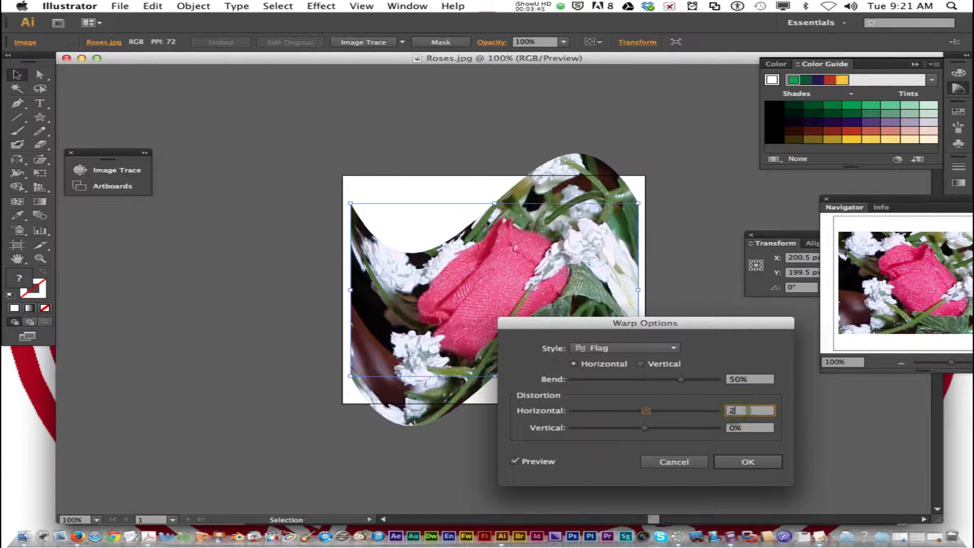
left_click(764, 432)
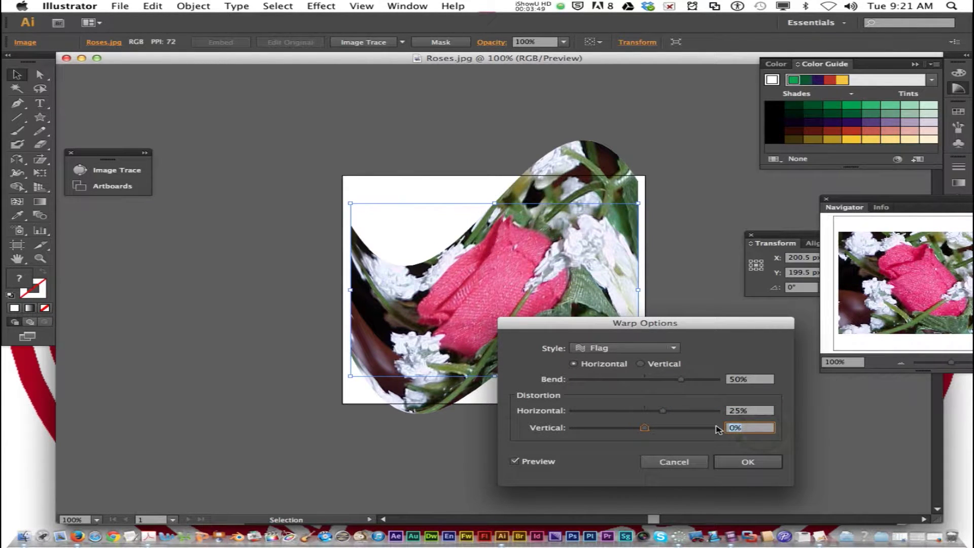
type("-50")
key("Return")
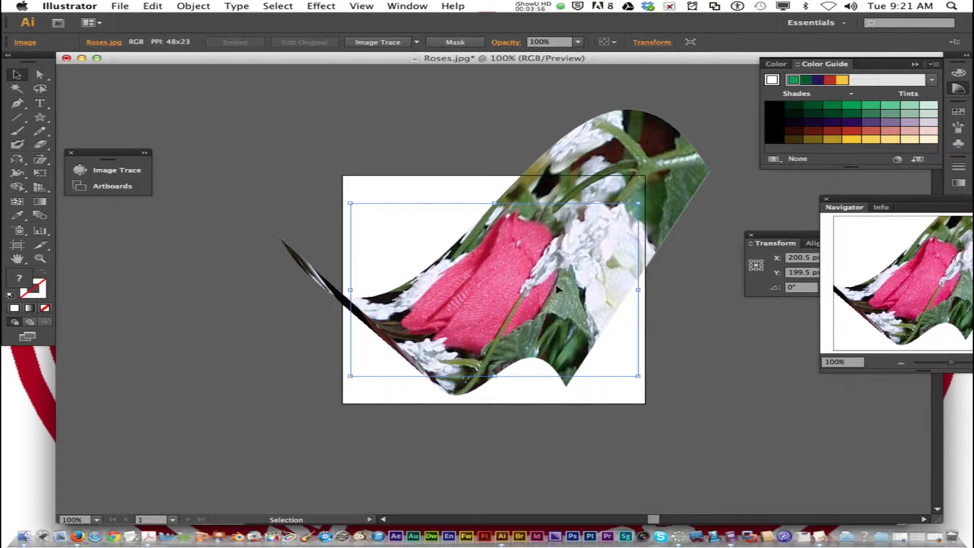
Show the Appearance panel and toggle the Warp: Flag effect's visibility
left_click(396, 5)
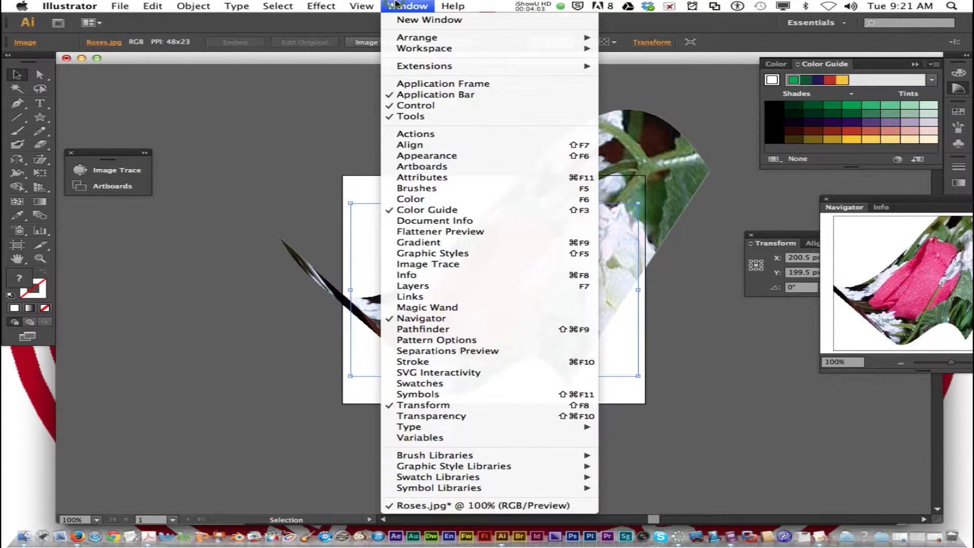
left_click(465, 157)
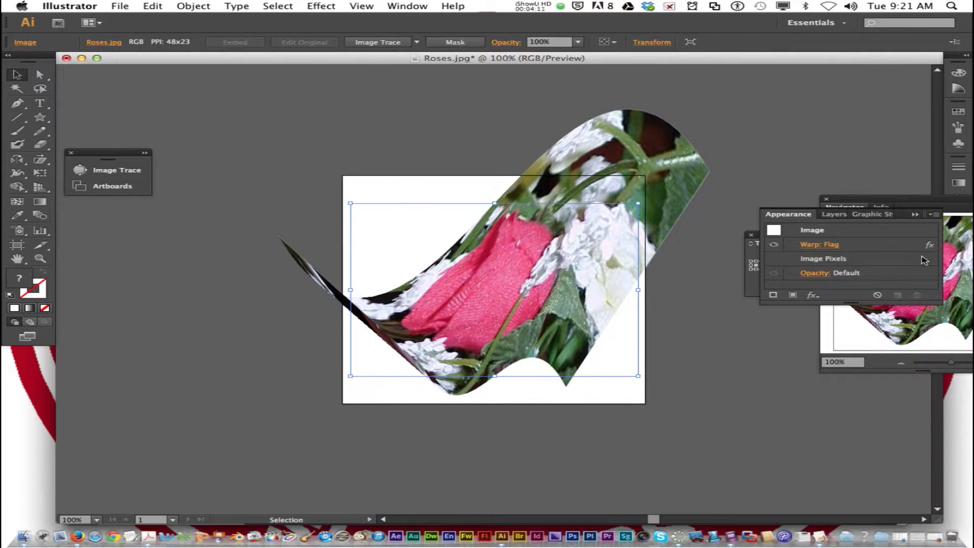
left_click(895, 250)
left_click(774, 246)
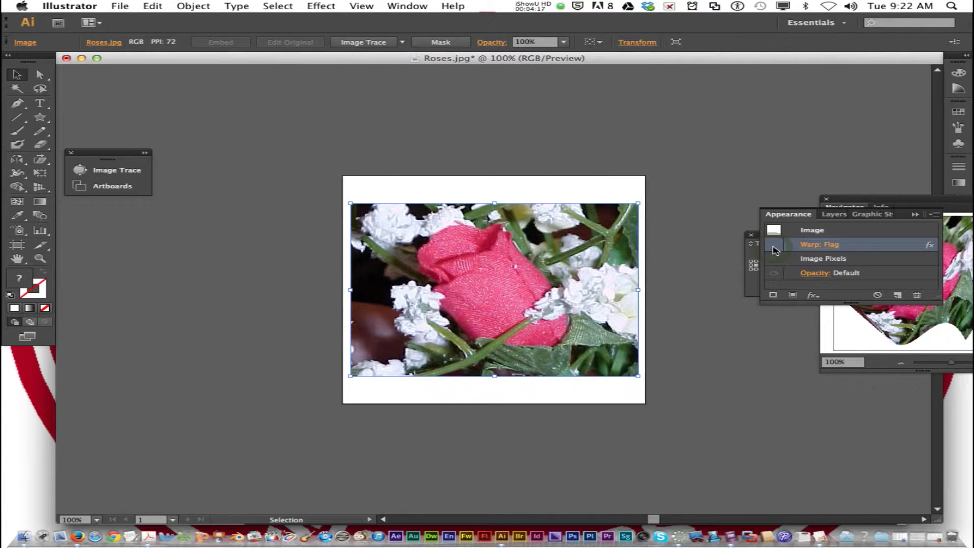
left_click(774, 246)
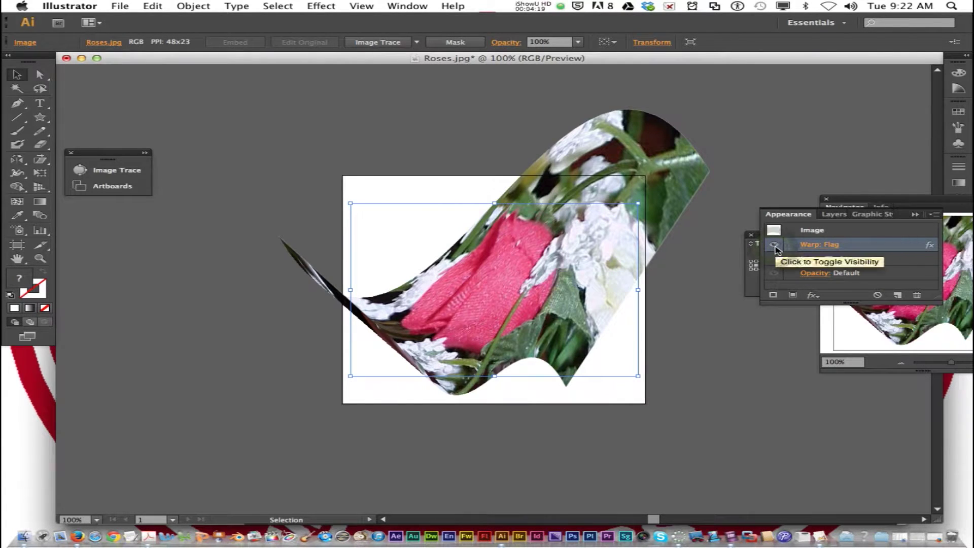
left_click(774, 245)
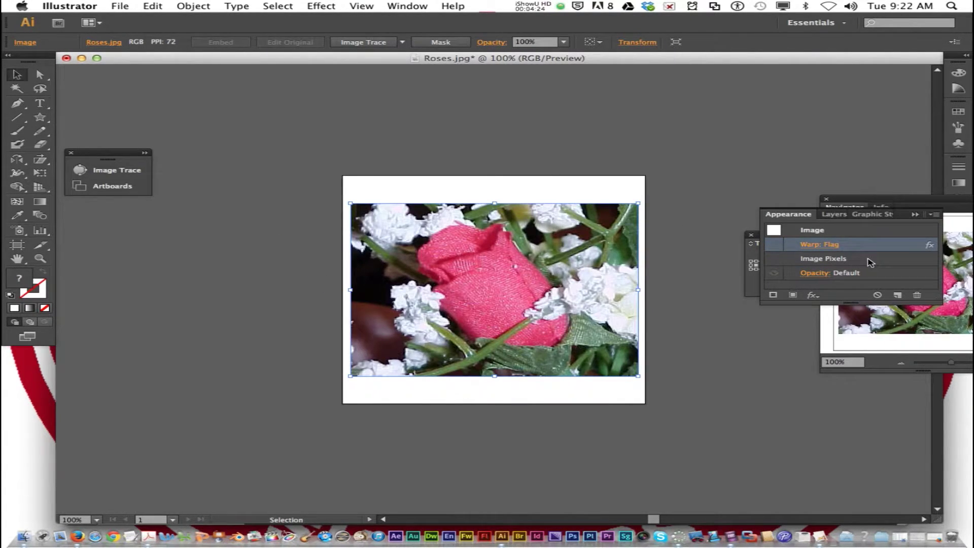
Turn the Warp: Flag effect back on so the rose photo waves like a flag
left_click(408, 6)
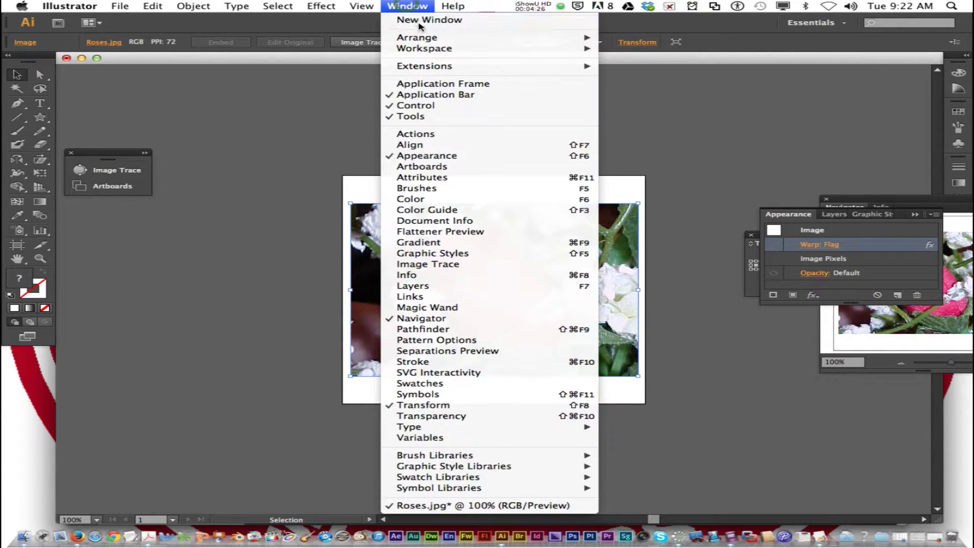
left_click(408, 6)
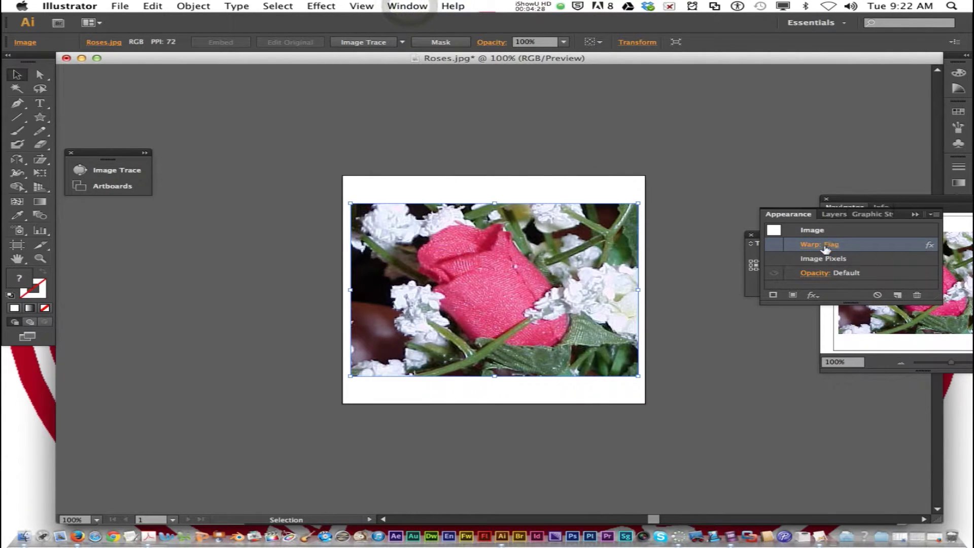
left_click(779, 276)
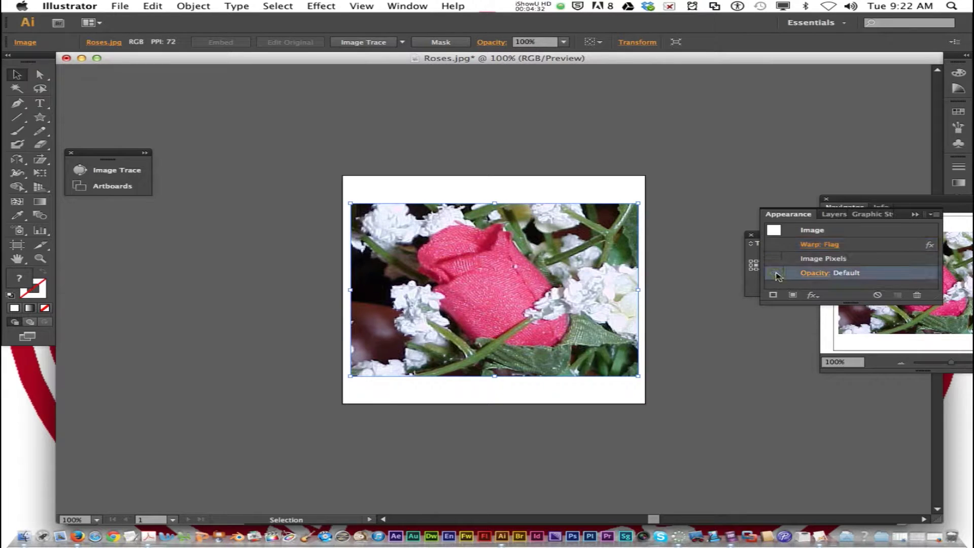
left_click(776, 260)
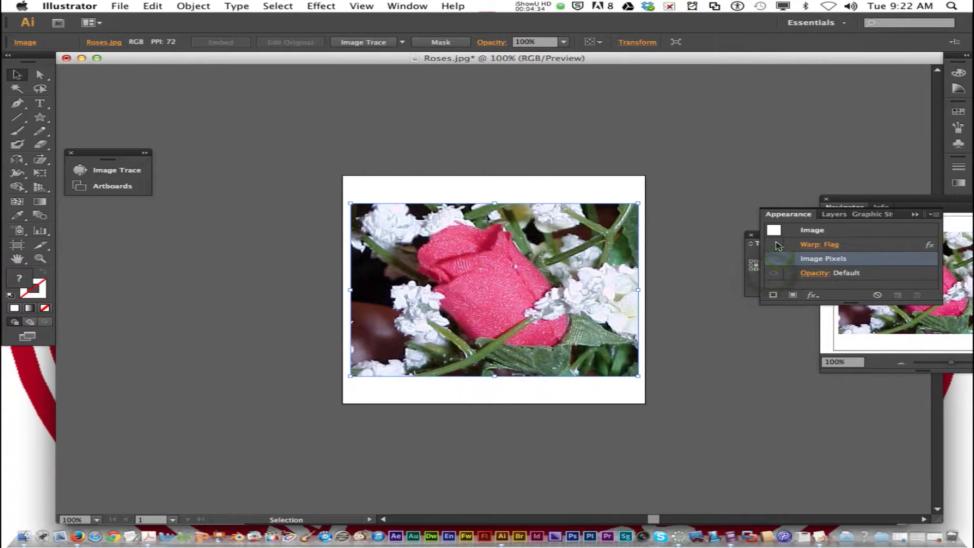
left_click(775, 245)
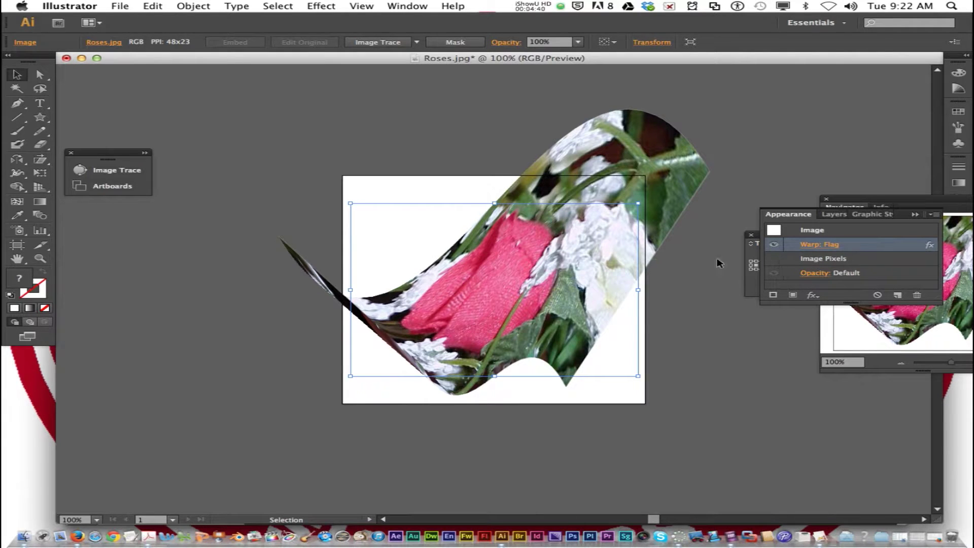
left_click(324, 7)
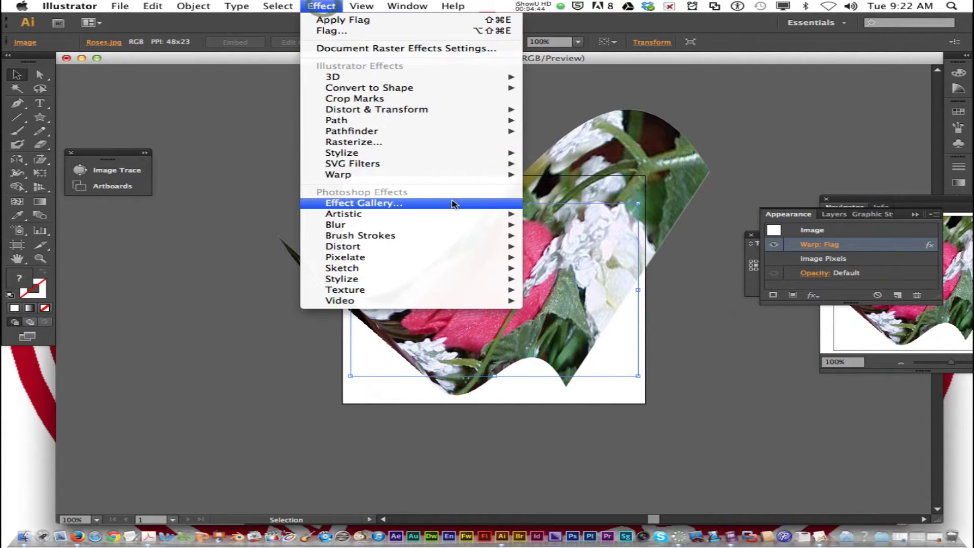
mouse_move(511, 177)
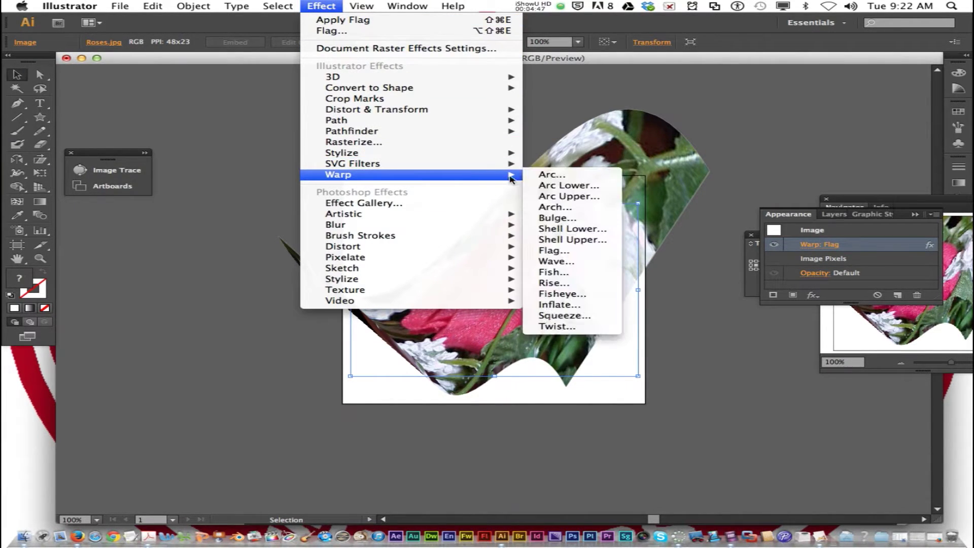
left_click(569, 208)
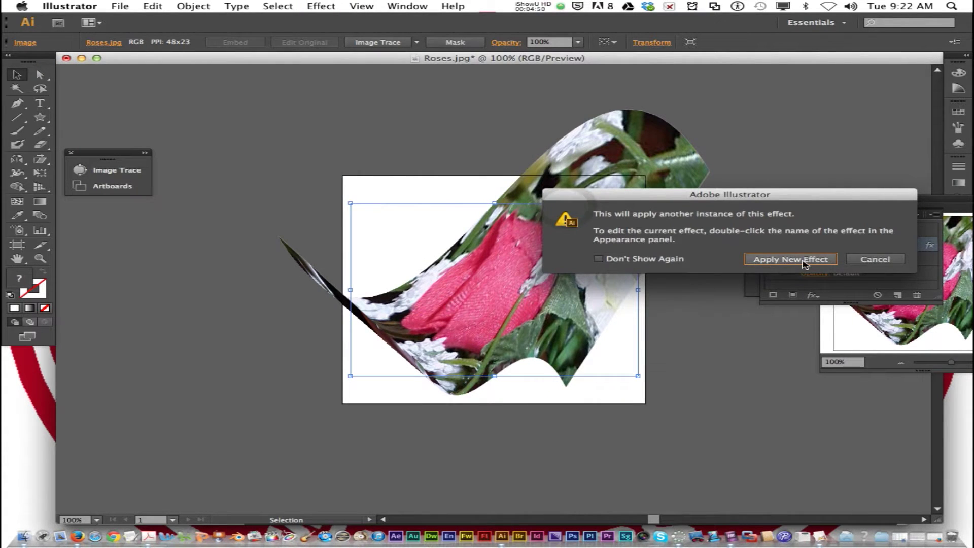
left_click(804, 263)
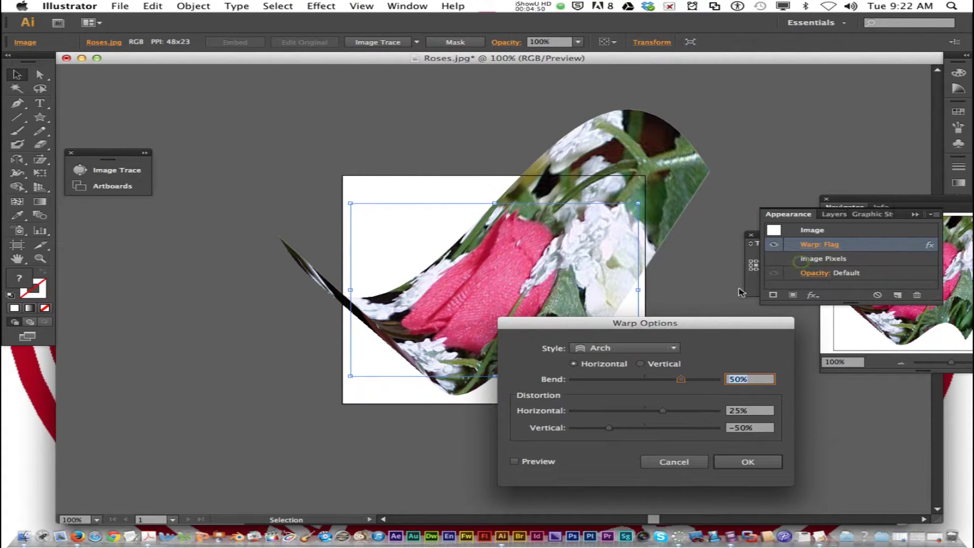
left_click(749, 461)
left_click(774, 258)
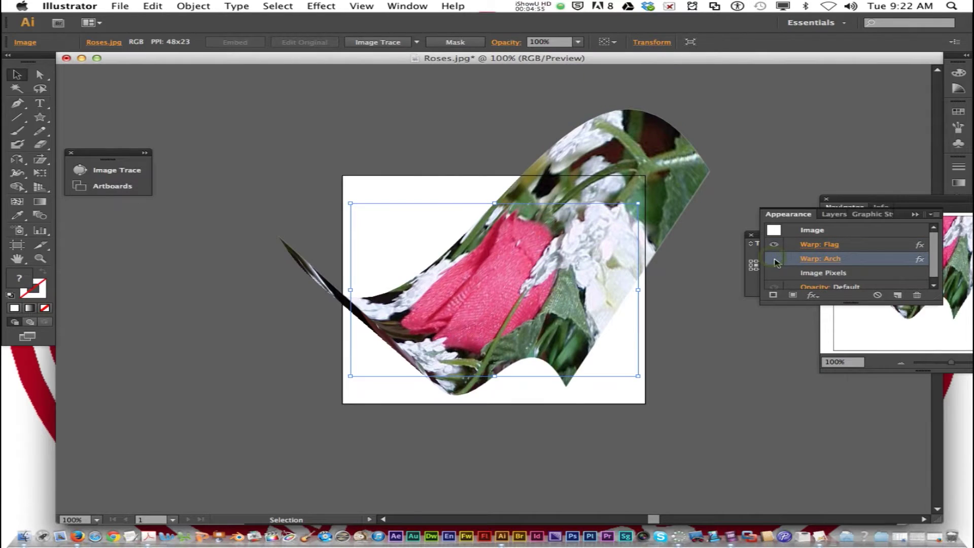
left_click(775, 259)
left_click(775, 246)
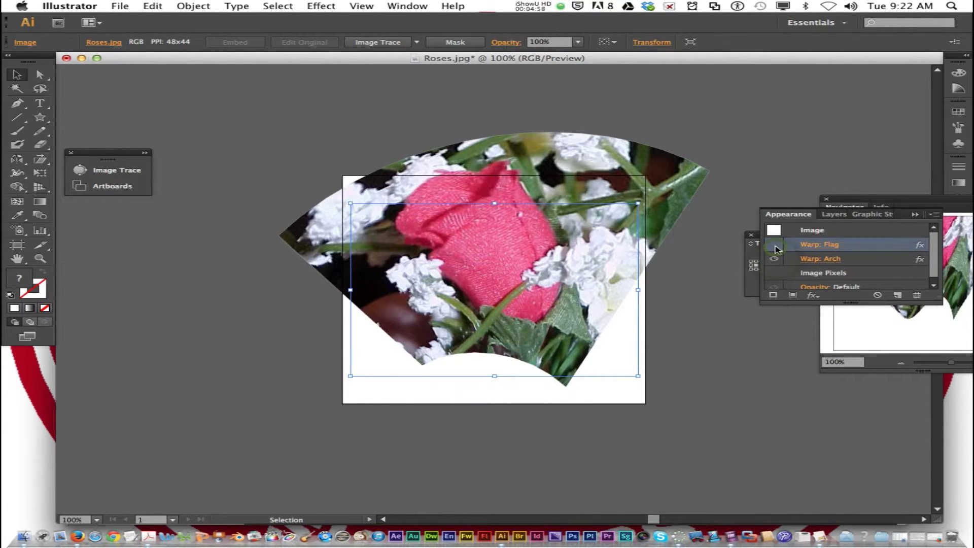
left_click(775, 246)
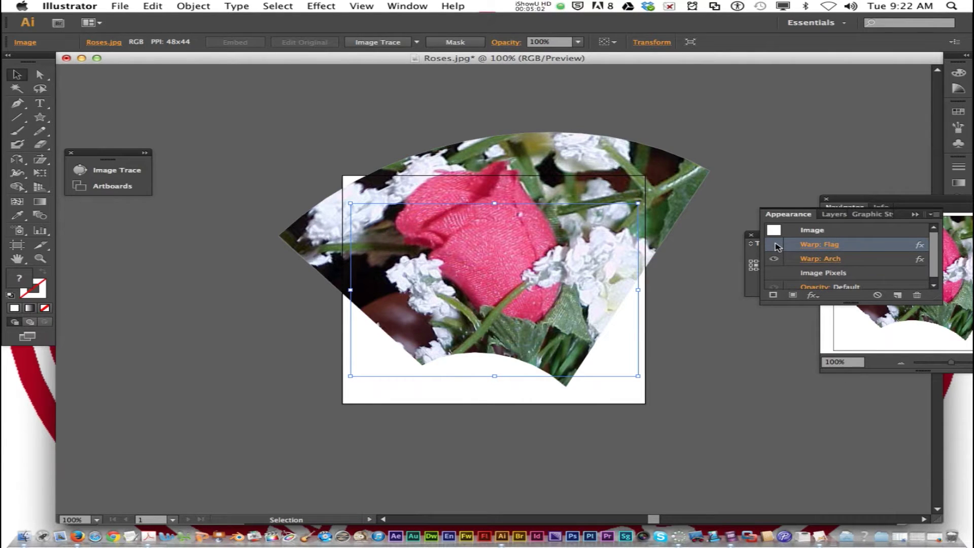
left_click(774, 259)
left_click(774, 244)
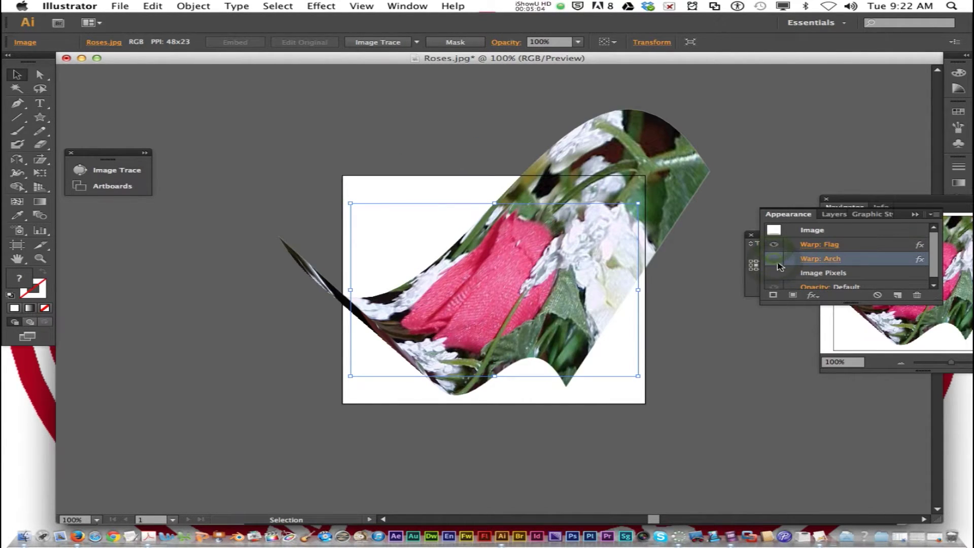
left_click(775, 260)
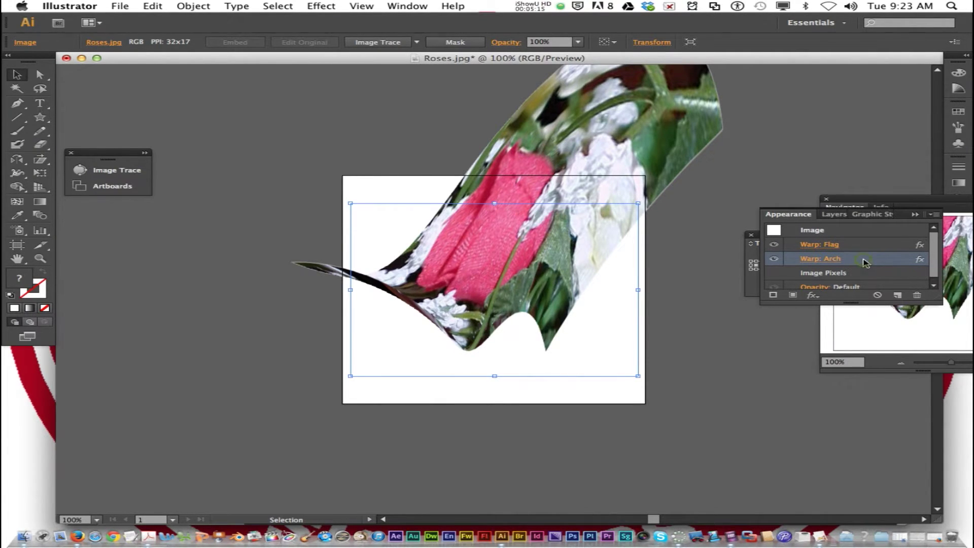
scroll(866, 261, "down", 1)
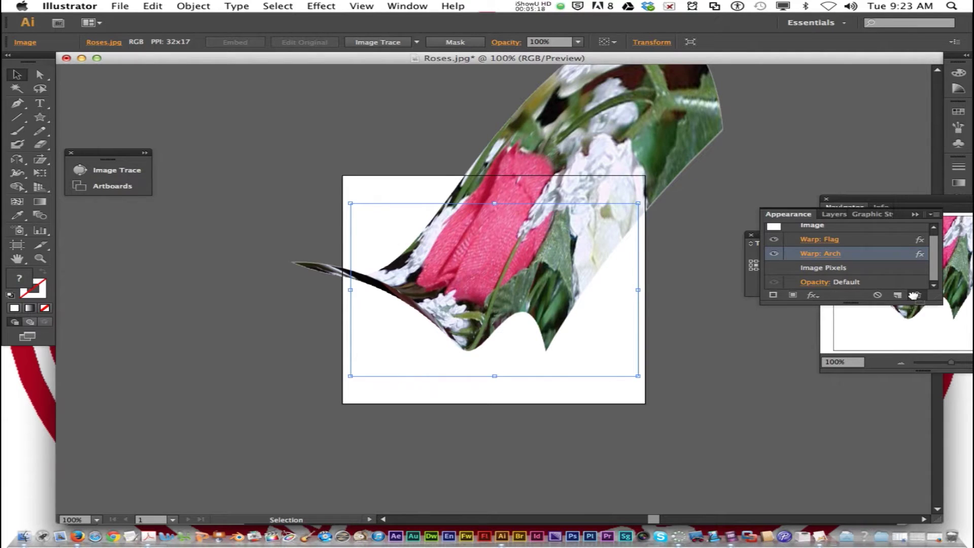
left_click(916, 296)
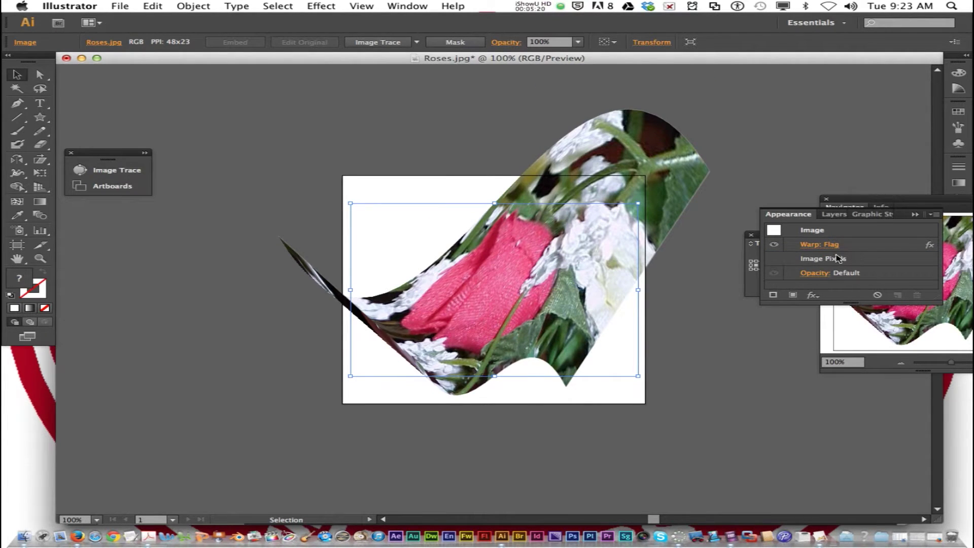
left_click(853, 244)
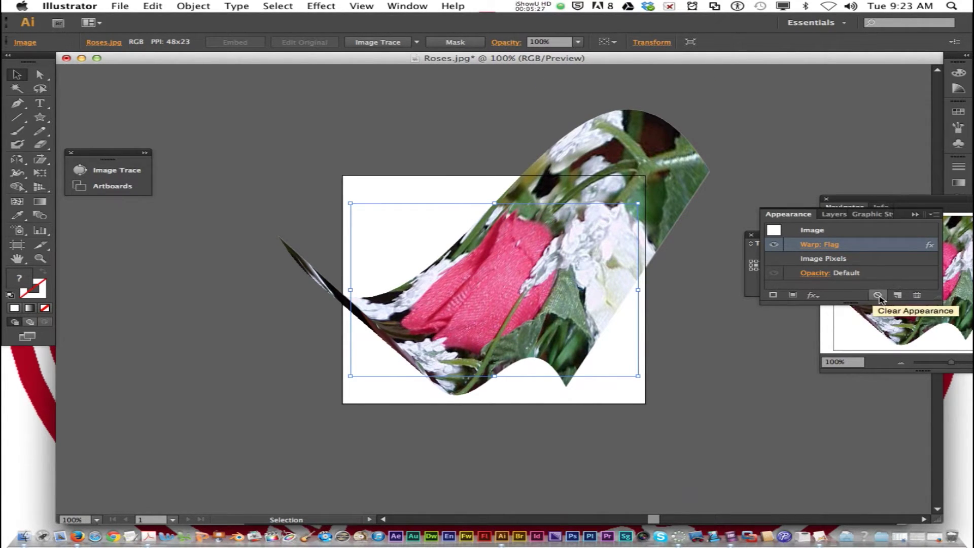
left_click(812, 295)
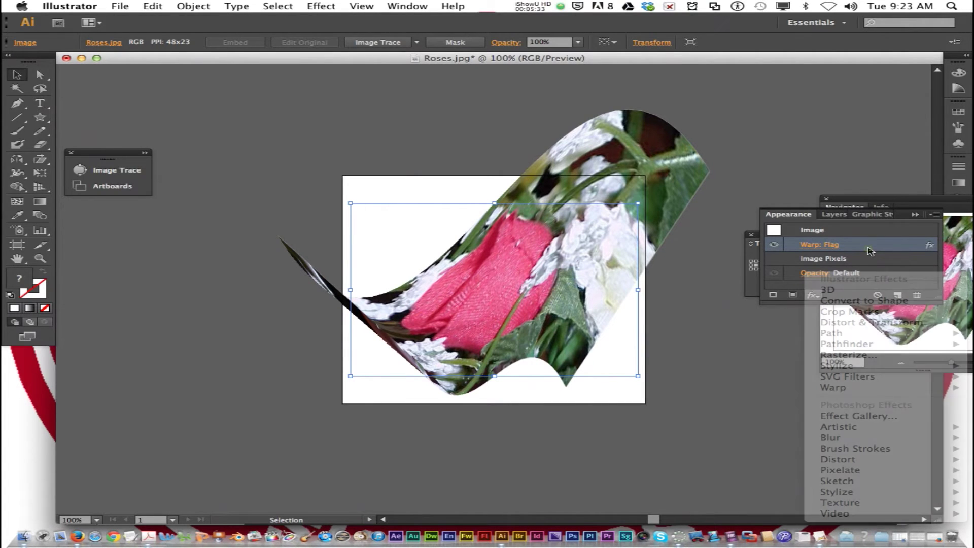
left_click(868, 245)
left_click(812, 295)
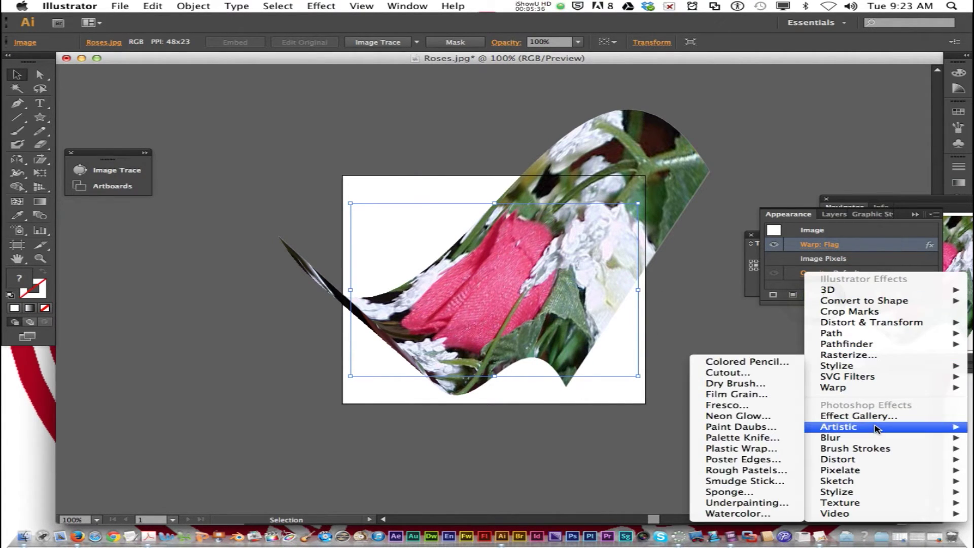
left_click(851, 258)
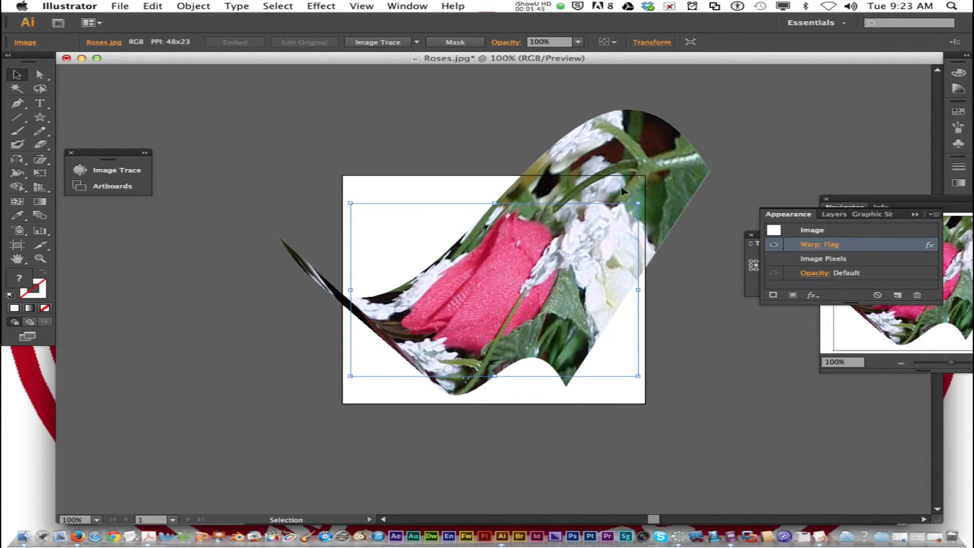
Save the rose artwork as warp2.ai under 4_6wks/1a_lastnamei_illustrator, accepting the default Illustrator options
left_click(120, 6)
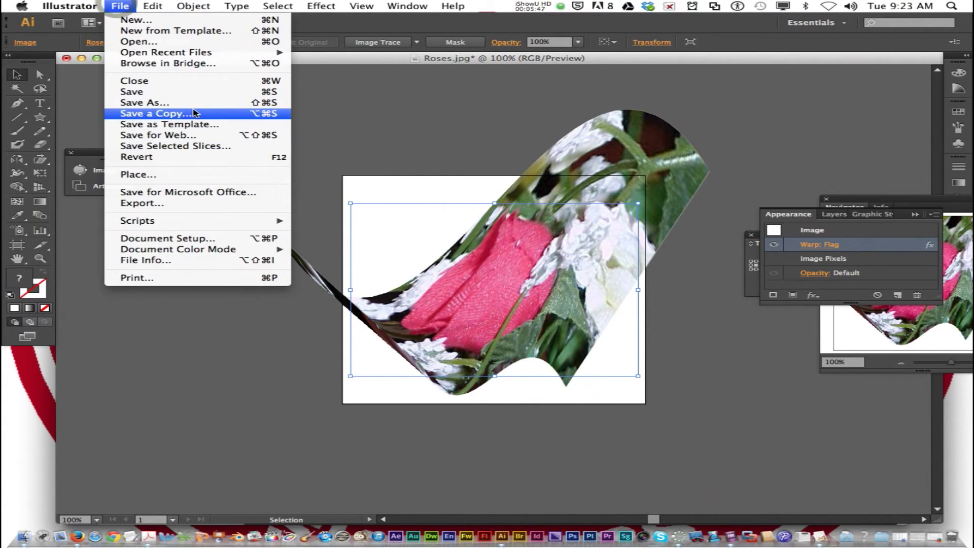
left_click(206, 103)
left_click(490, 118)
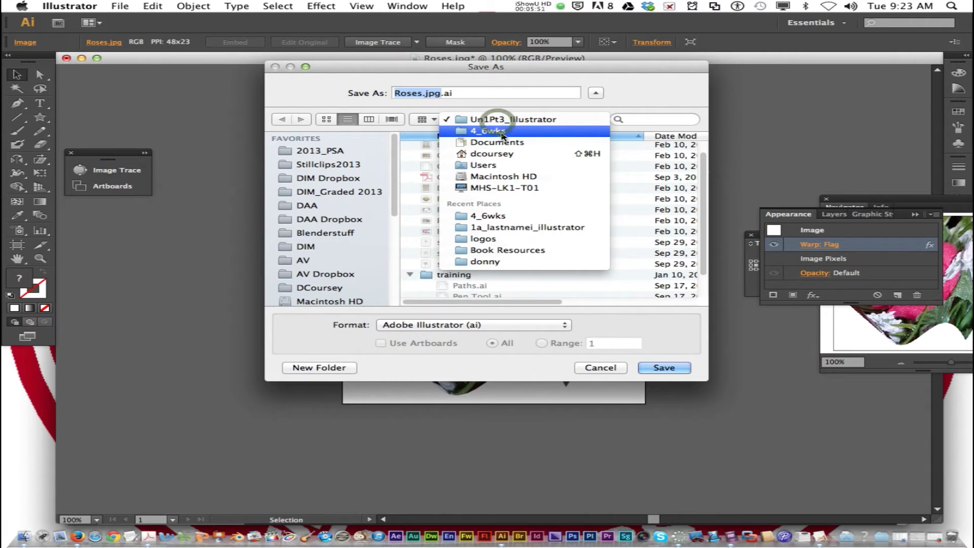
left_click(500, 134)
double_click(466, 147)
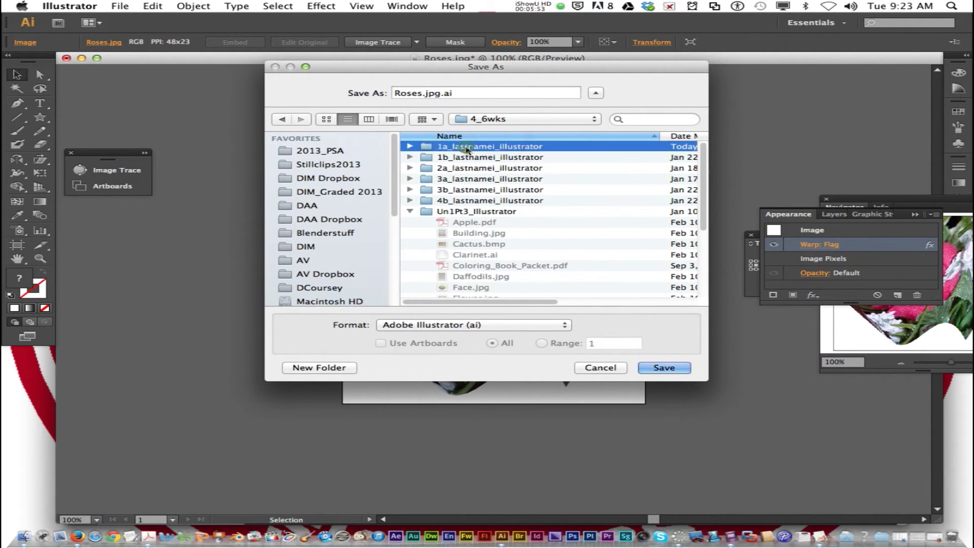
left_click_drag(441, 93, 379, 95)
type("warp2.ai")
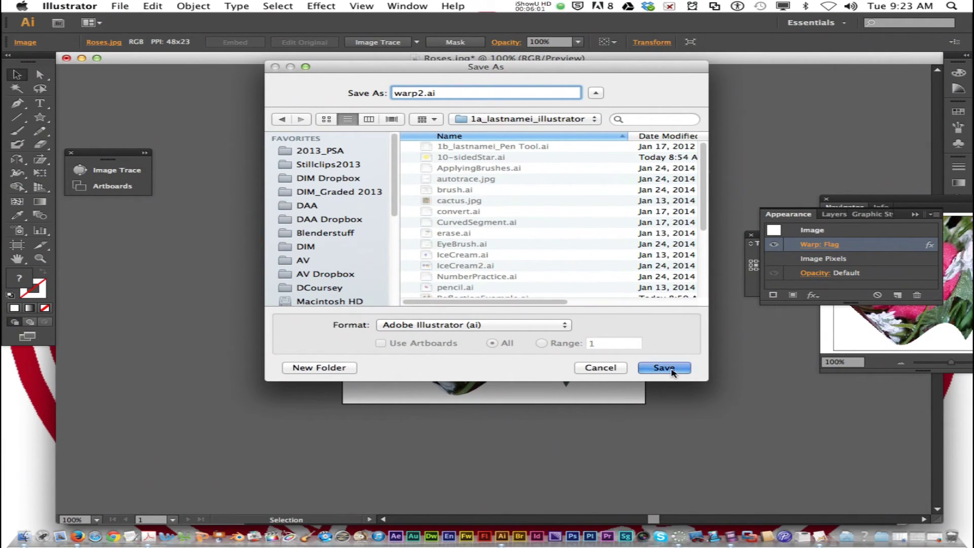
left_click(671, 369)
left_click(313, 418)
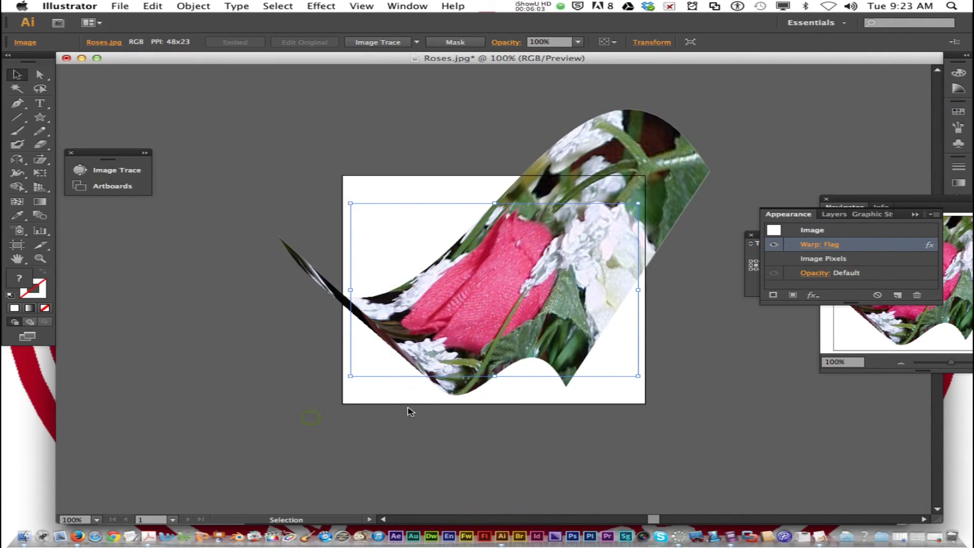